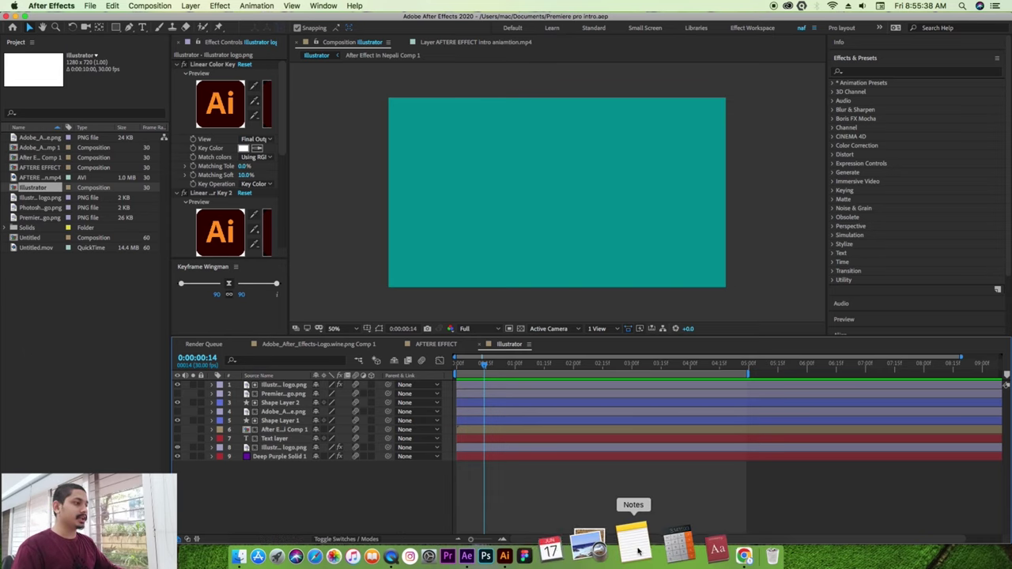
Import Green screen Phone _2.mp4 from Desktop > REC Videos into the project and select it
left_click(64, 402)
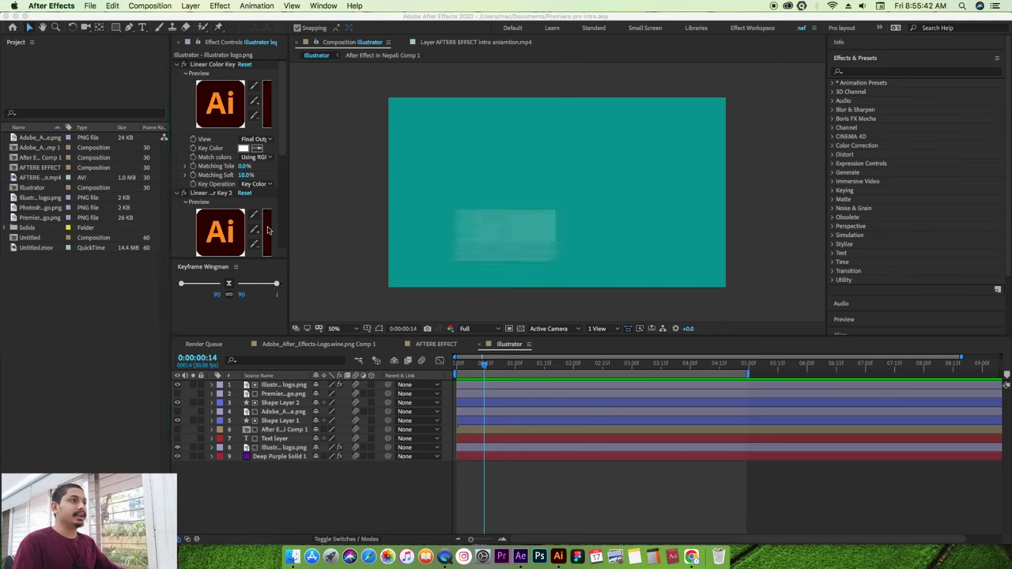
key("super+i")
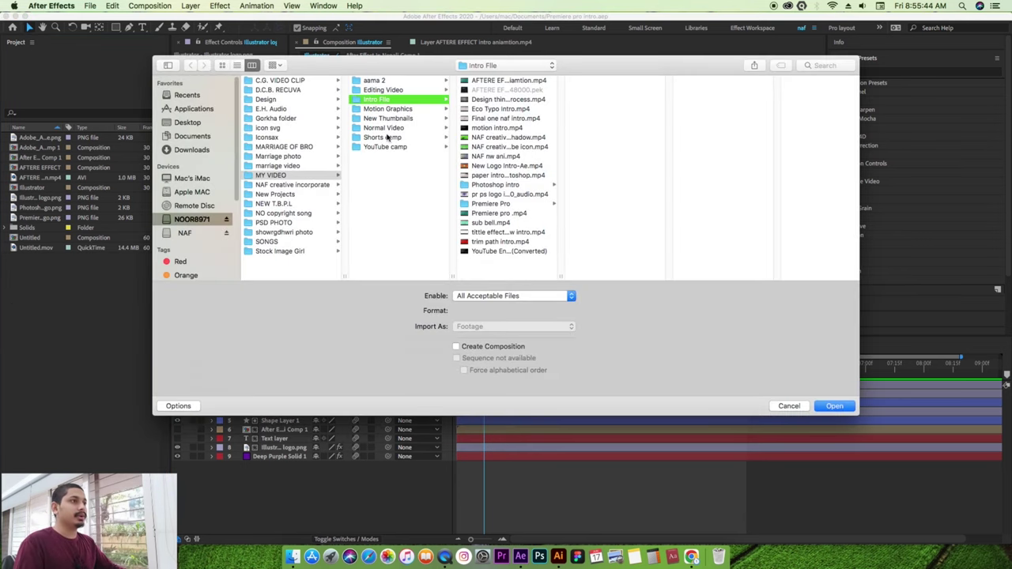
left_click(192, 136)
left_click(187, 122)
left_click(294, 138)
left_click(399, 108)
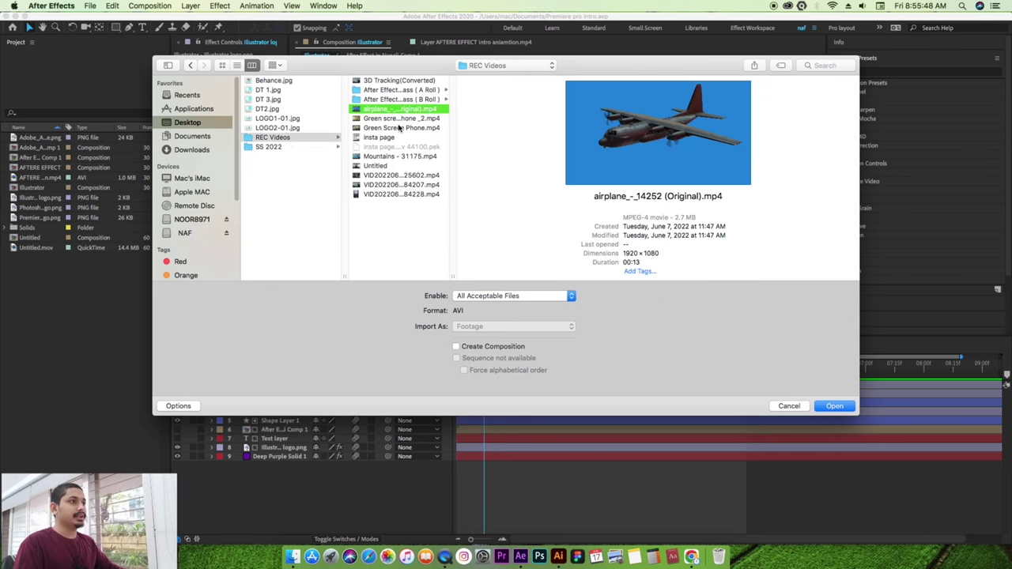
left_click(402, 127)
left_click(399, 156)
left_click(401, 118)
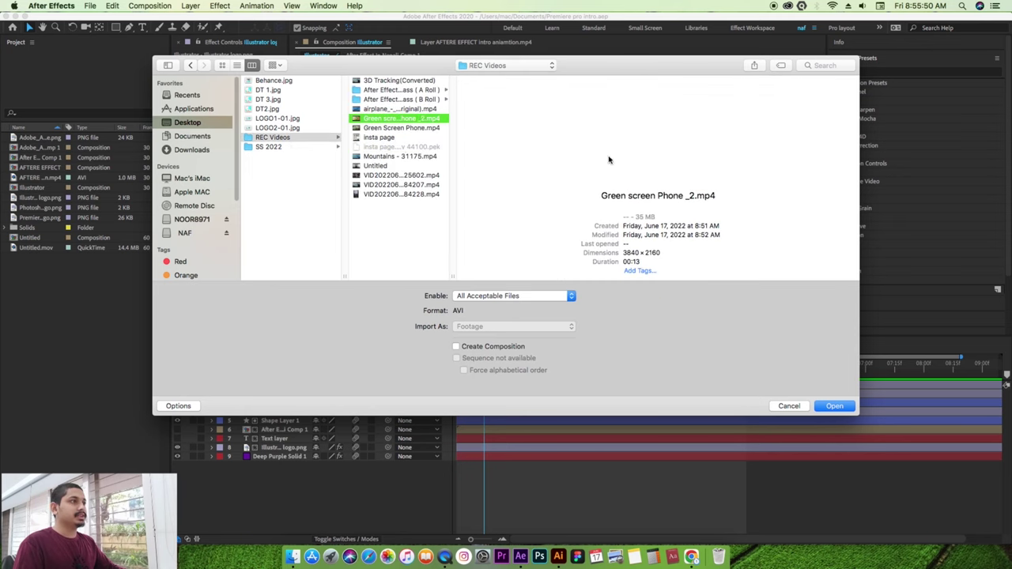
left_click(834, 406)
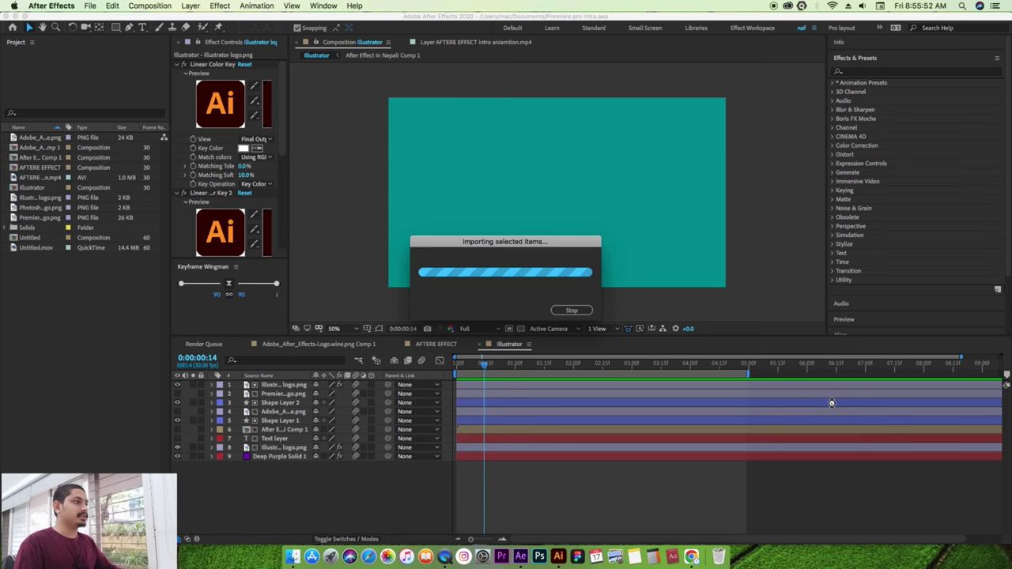
left_click(36, 190)
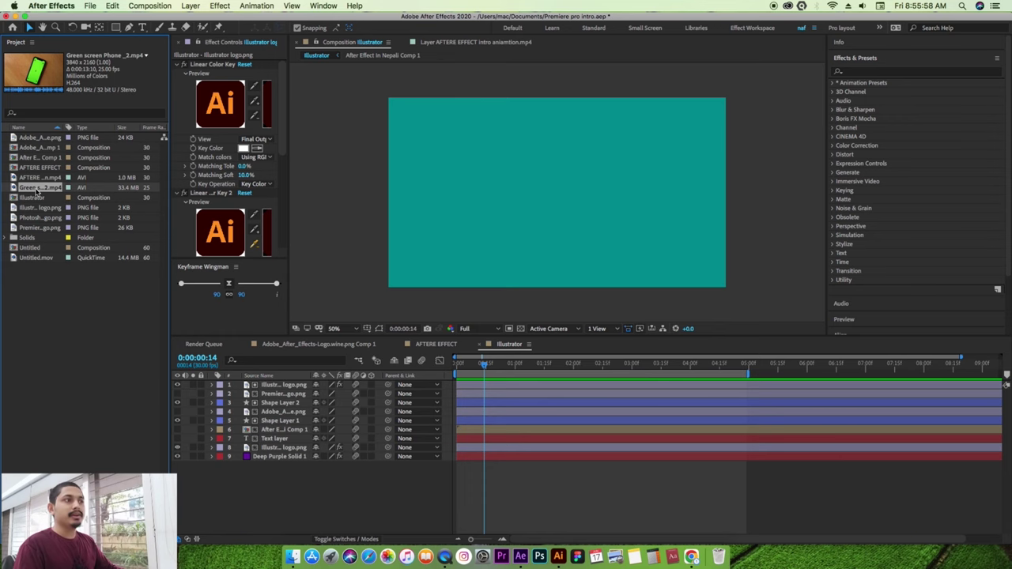
Create a Green screen Phone _2 composition from the imported clip
key("Return")
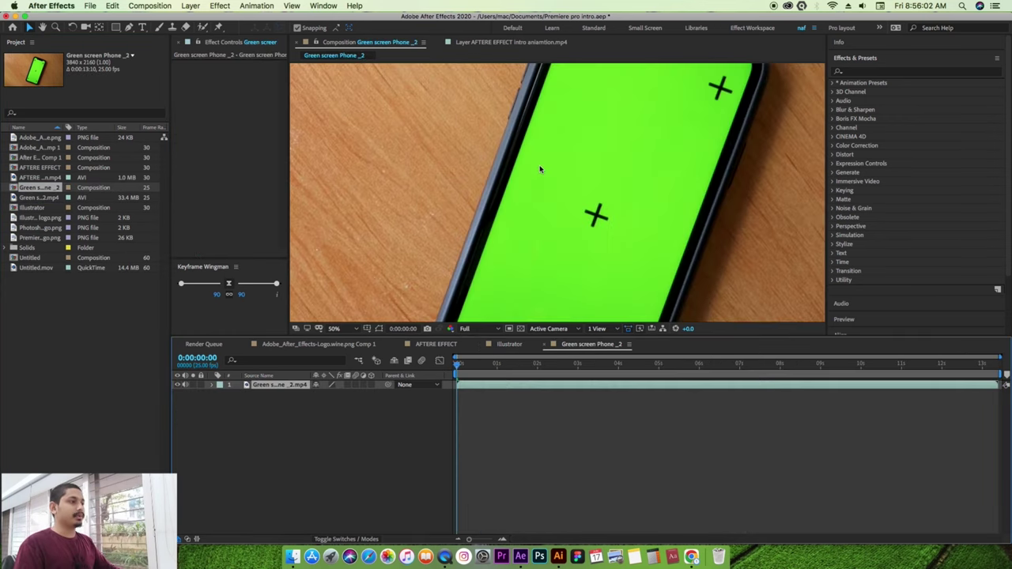
scroll(539, 165, "down", 2)
scroll(541, 170, "down", 1)
scroll(541, 170, "up", 1)
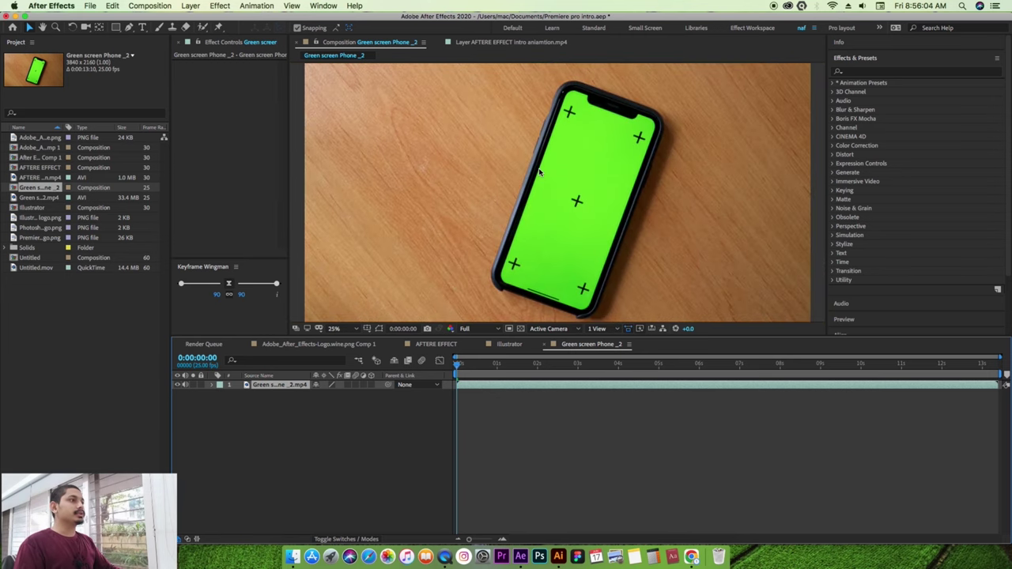
Play and scrub the footage to the 5- and 10-second marks, then bring Chrome forward
key("space")
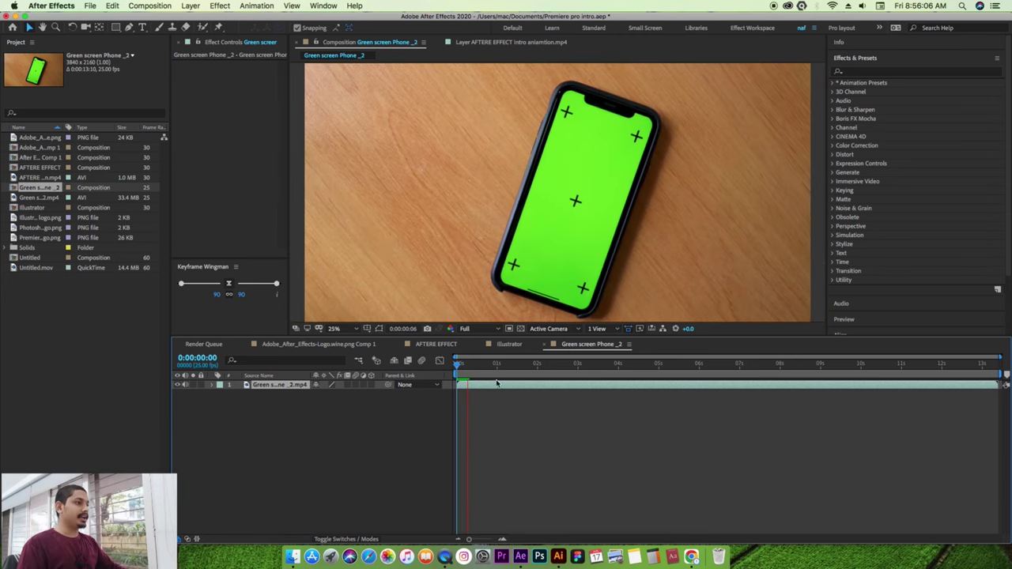
left_click_drag(524, 371, 659, 368)
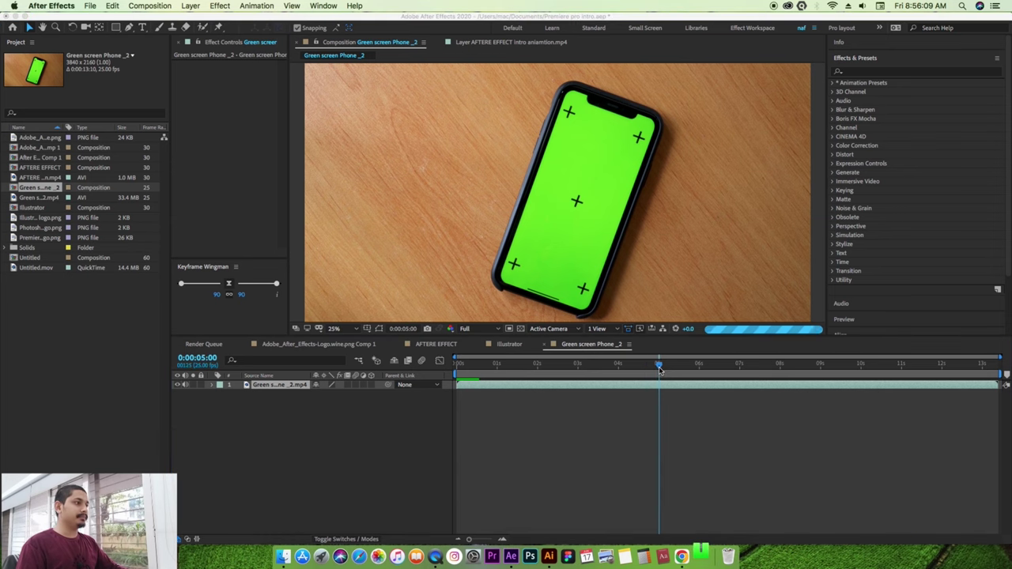
left_click(861, 367)
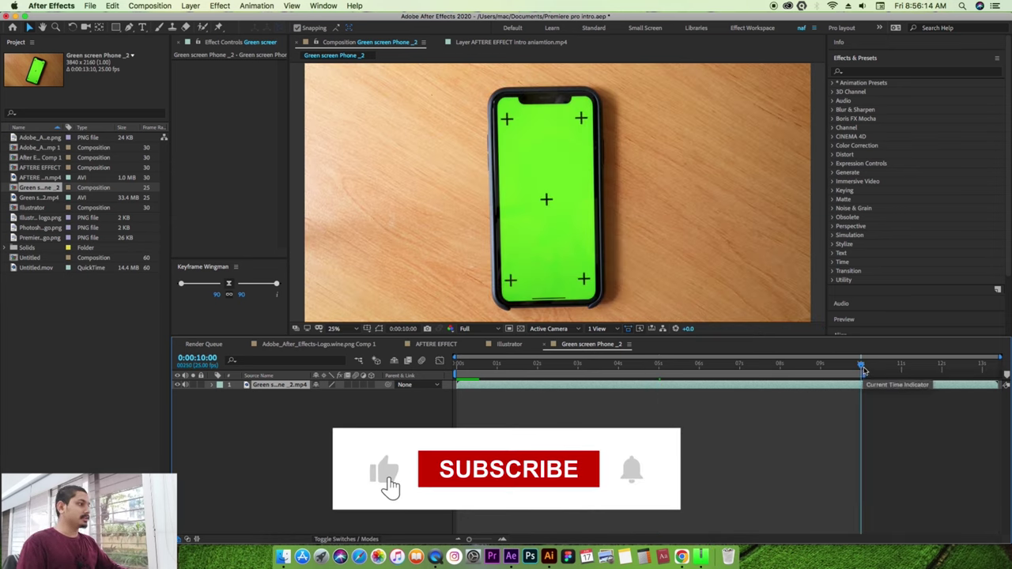
left_click_drag(1000, 360, 907, 369)
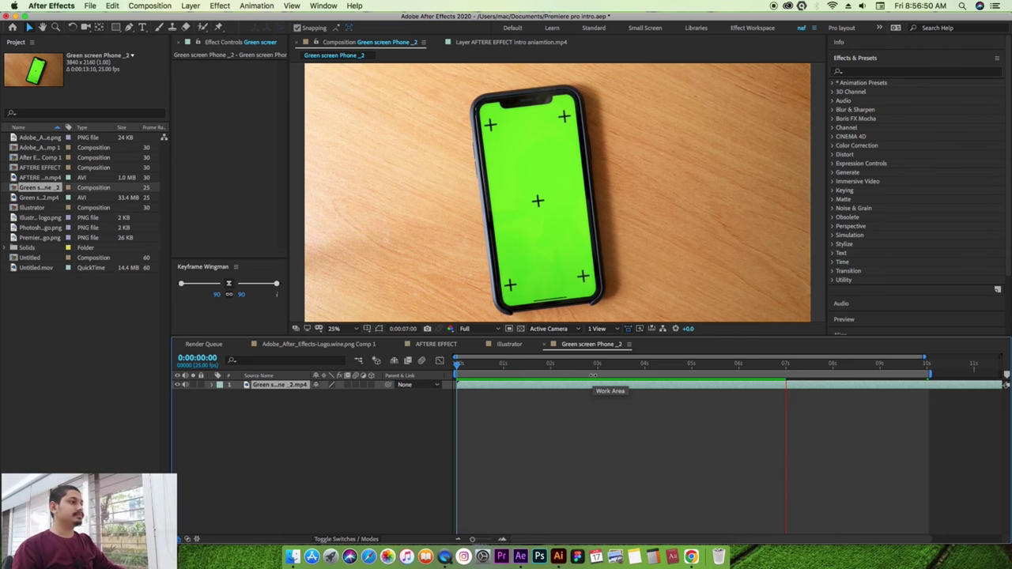
left_click(691, 556)
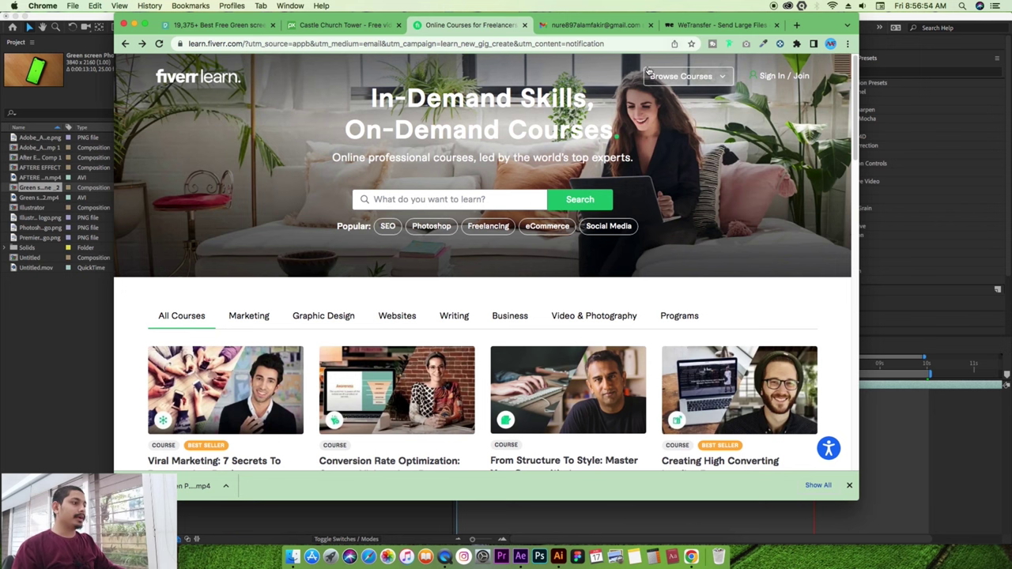
Scroll through Pexels' green screen phone video results, then minimize Chrome
left_click(342, 25)
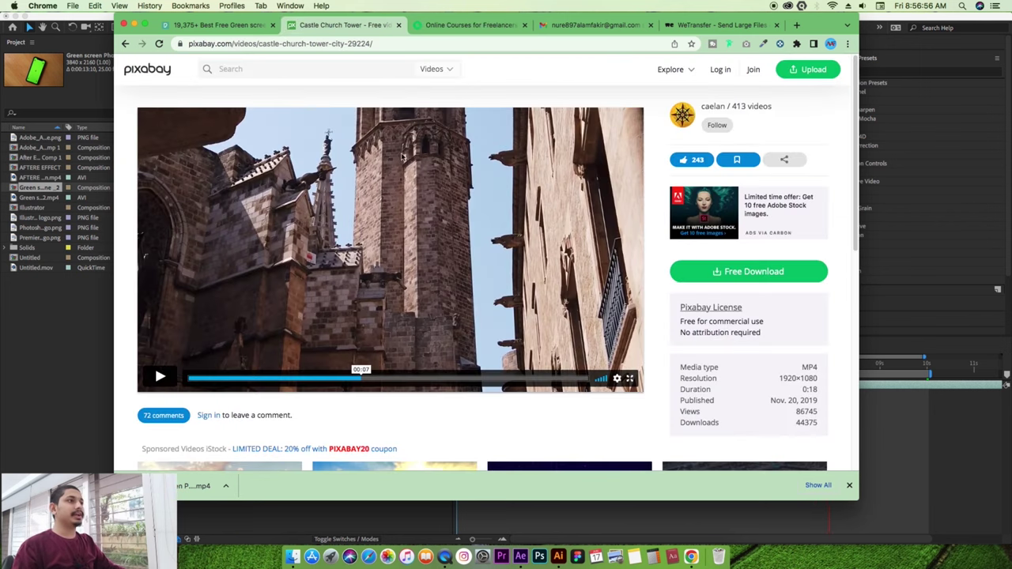
left_click(215, 25)
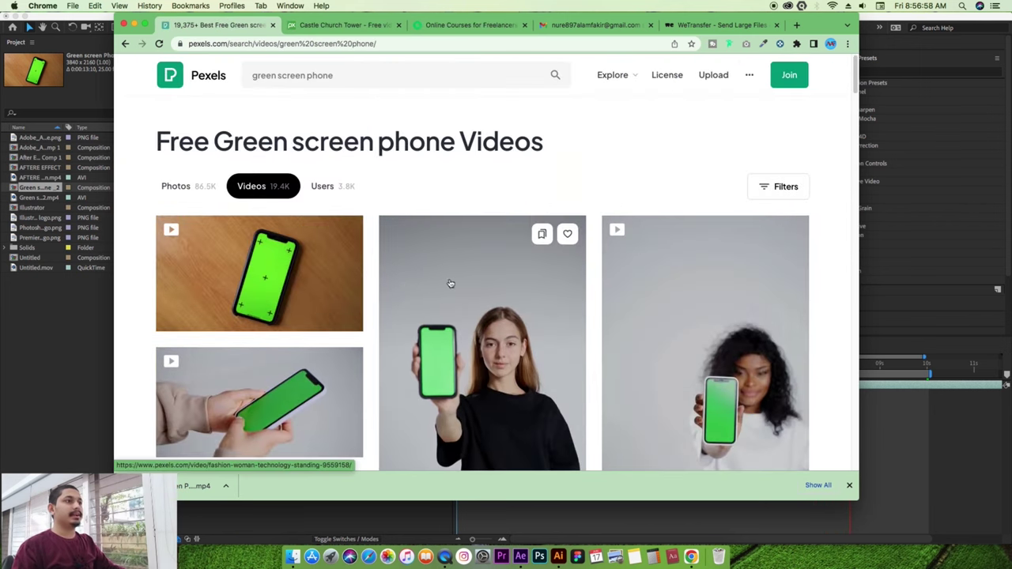
scroll(428, 283, "down", 2)
scroll(406, 285, "down", 5)
scroll(406, 285, "up", 10)
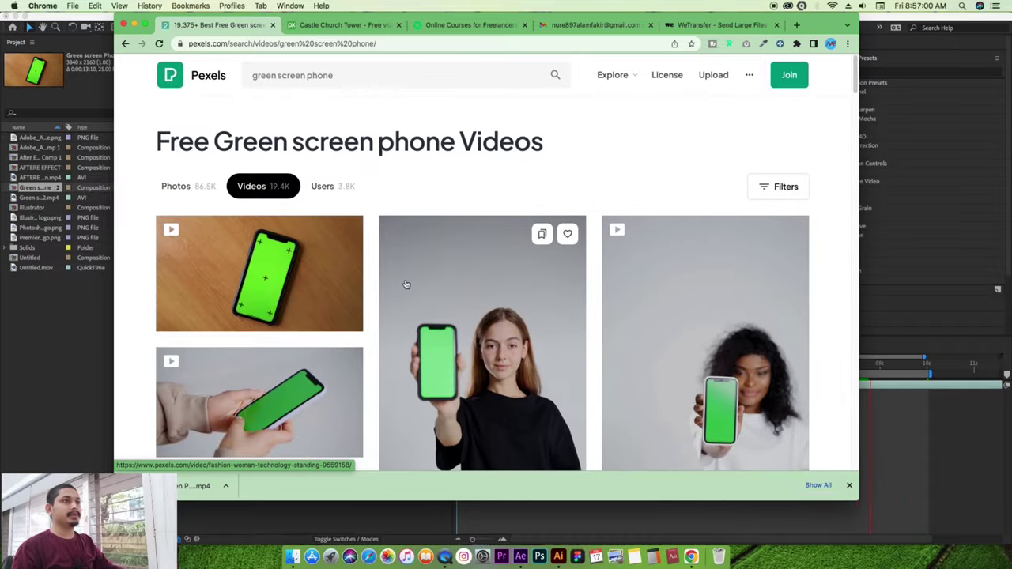
scroll(406, 285, "down", 3)
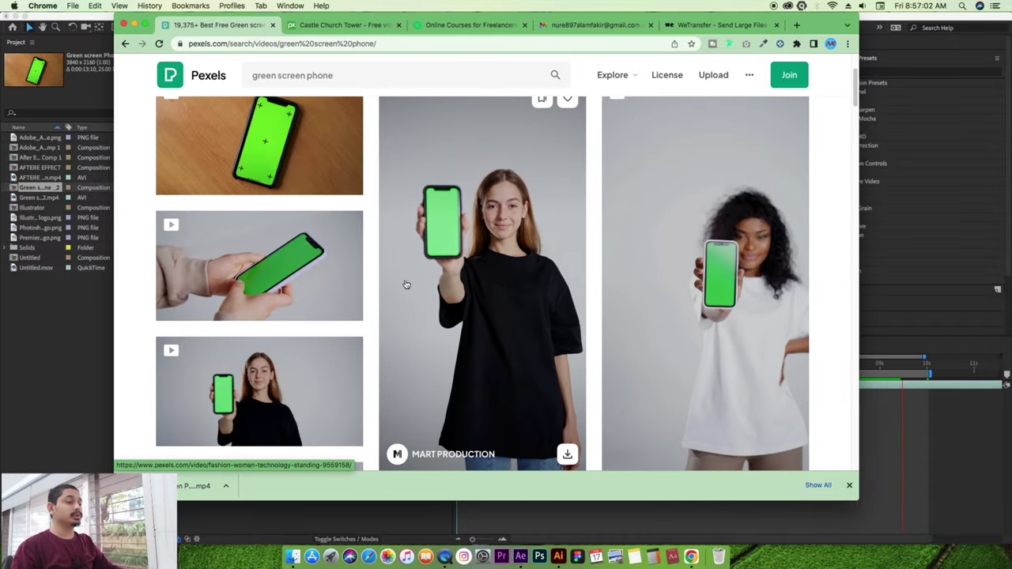
scroll(405, 284, "down", 8)
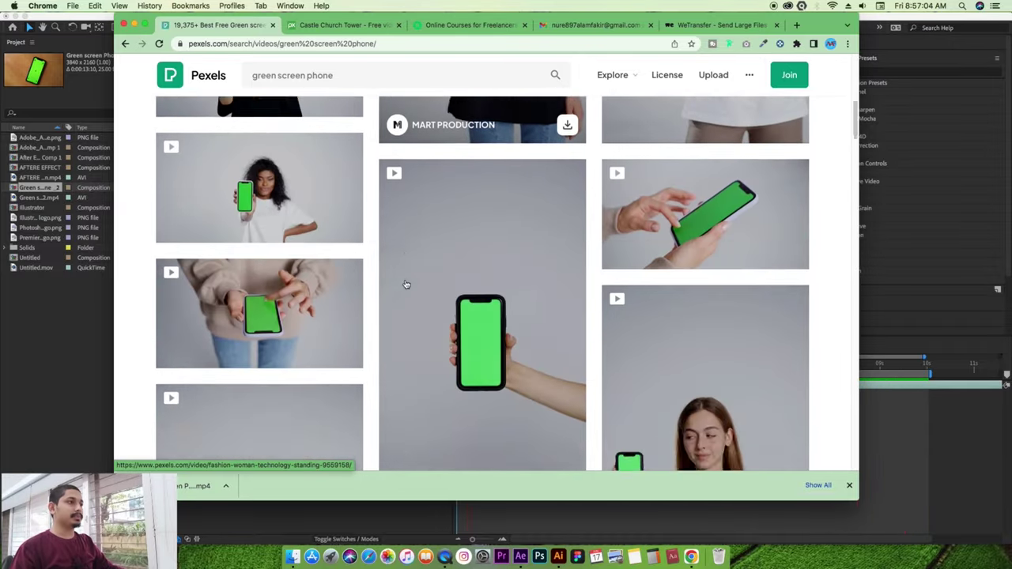
scroll(406, 284, "up", 10)
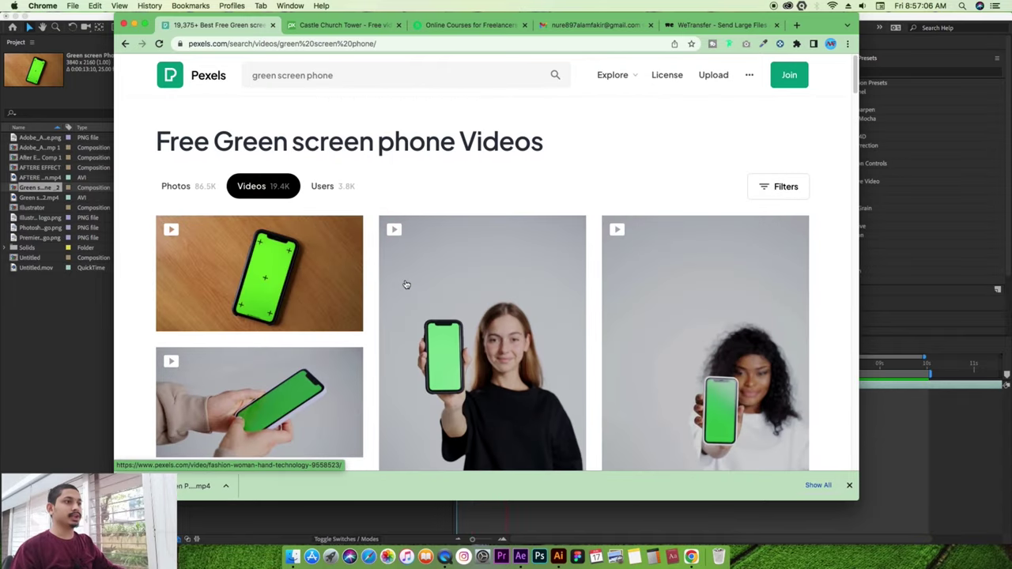
left_click(135, 25)
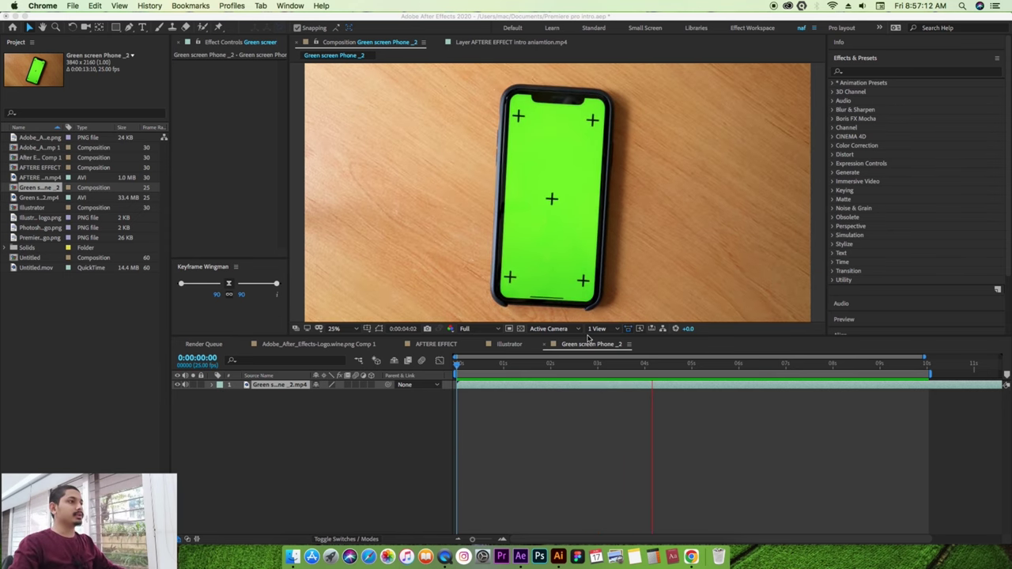
Search 'moch' in Effects & Presets and drop Mocha AE onto the Green screen Phone _2.mp4 layer
left_click(663, 412)
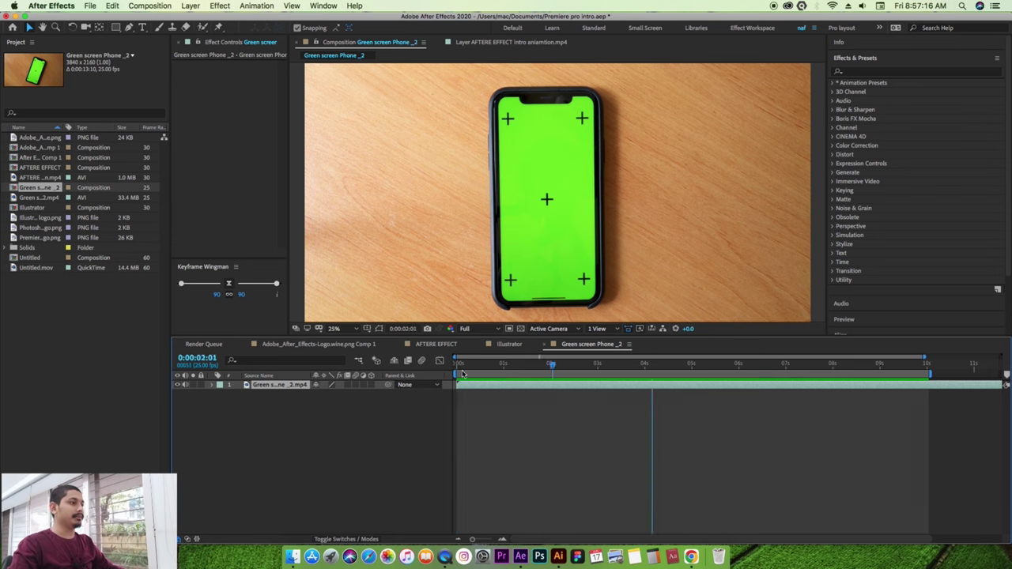
key("space")
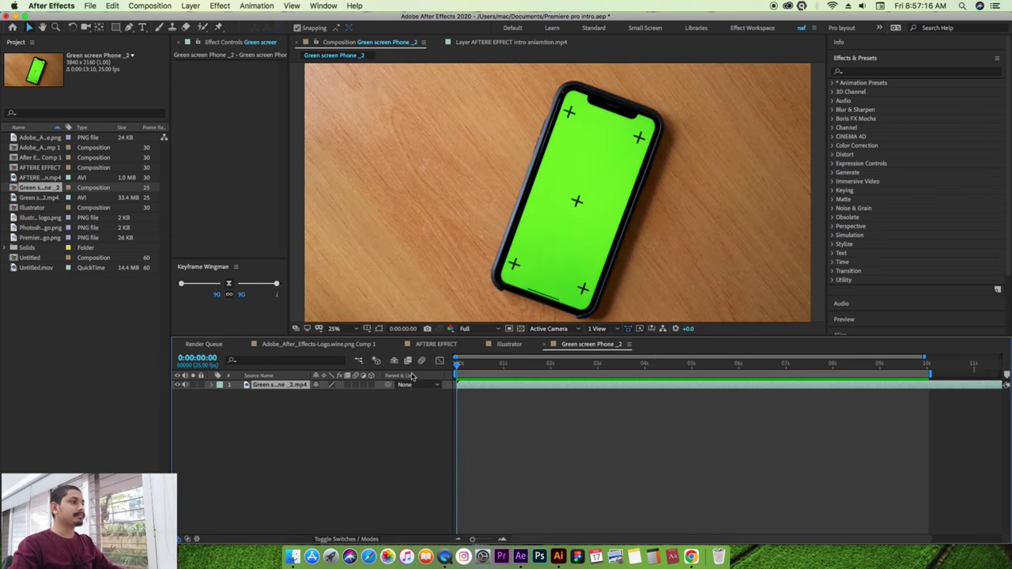
left_click(868, 72)
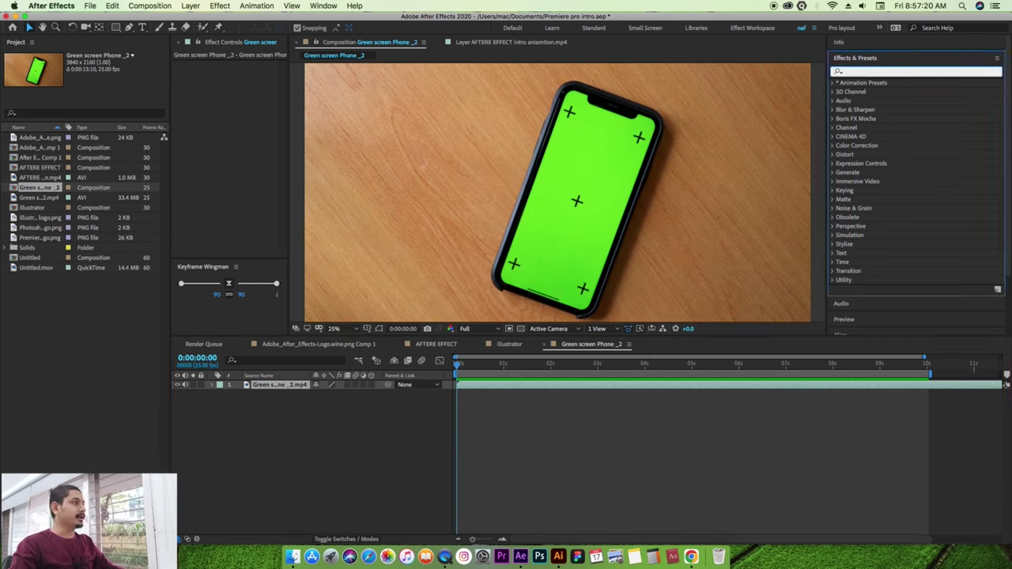
type("mocha")
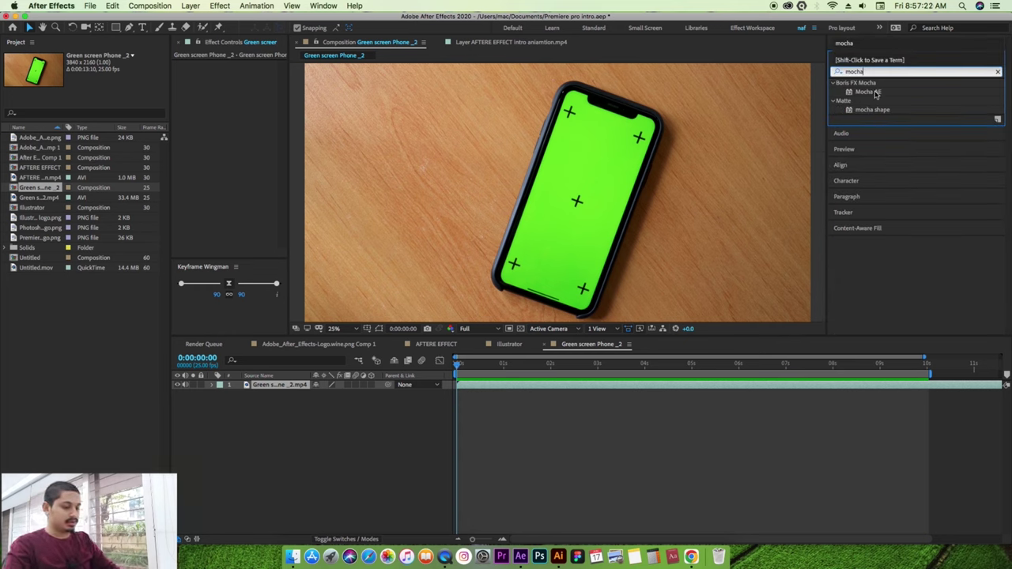
left_click(875, 93)
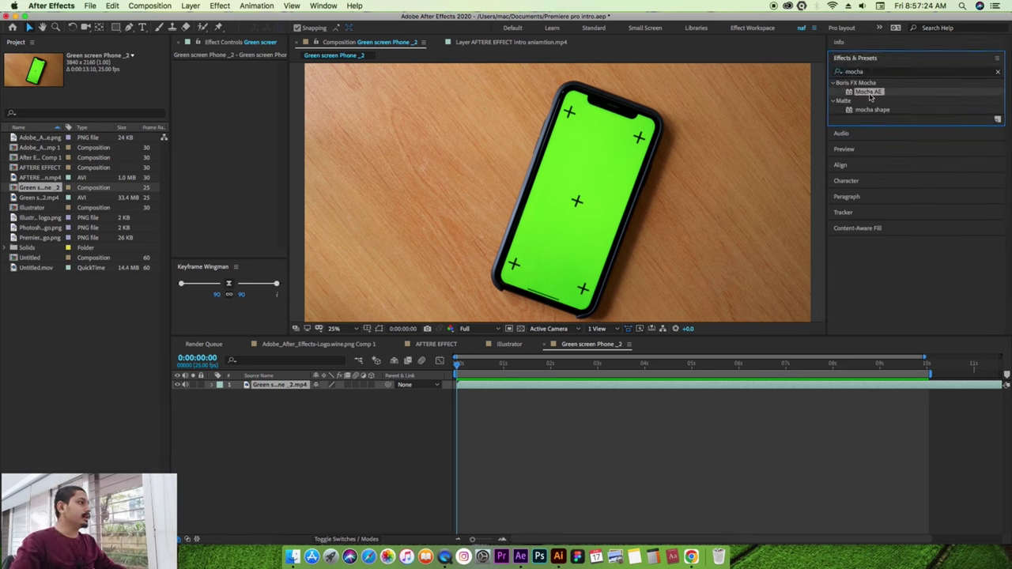
left_click_drag(870, 97, 387, 394)
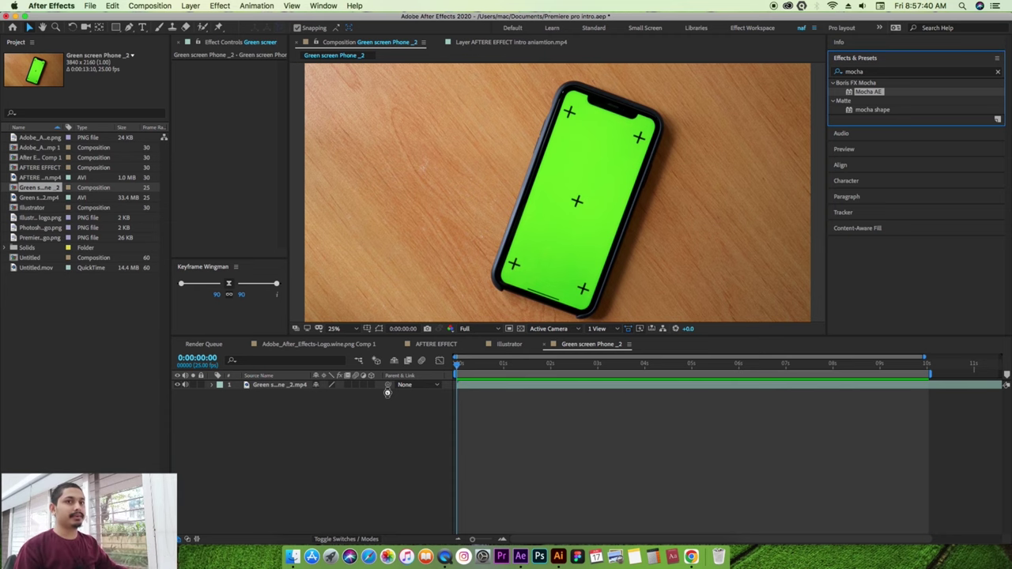
left_click_drag(387, 393, 387, 393)
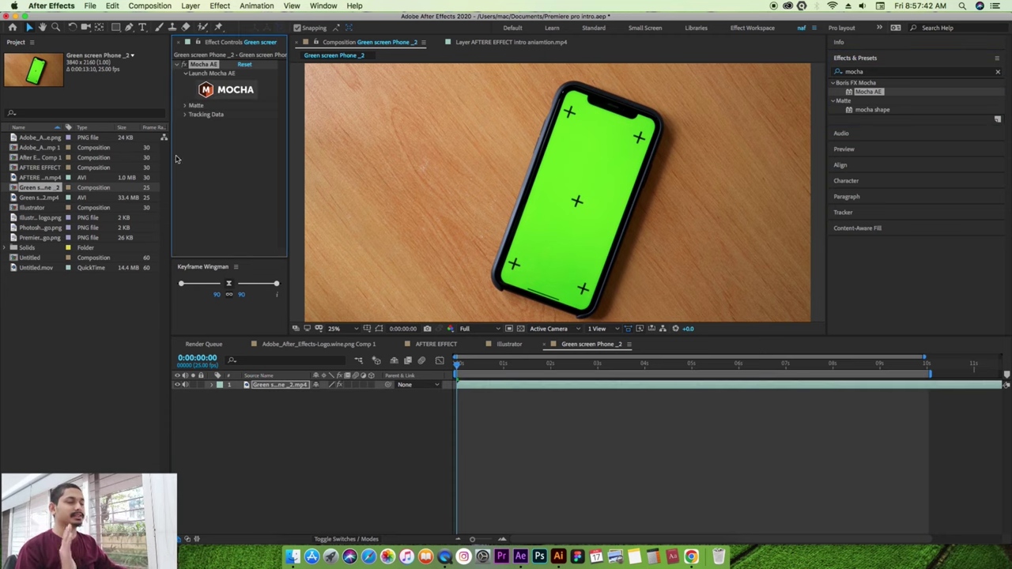
Widen Effect Controls and the composition viewer, make the viewer taller, and zoom to 12.5%
left_click_drag(289, 135, 357, 140)
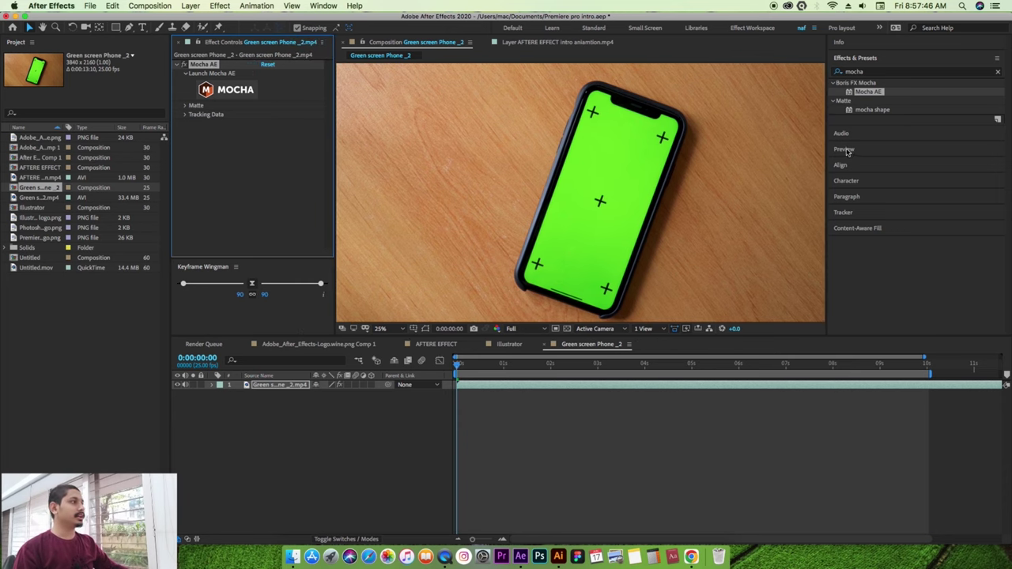
left_click_drag(828, 138, 866, 139)
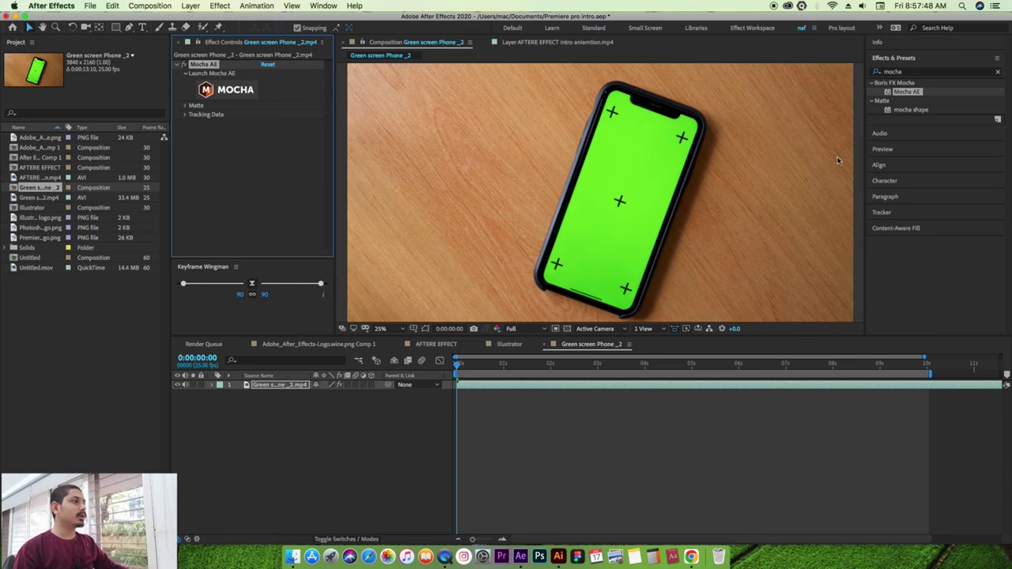
left_click_drag(582, 336, 583, 379)
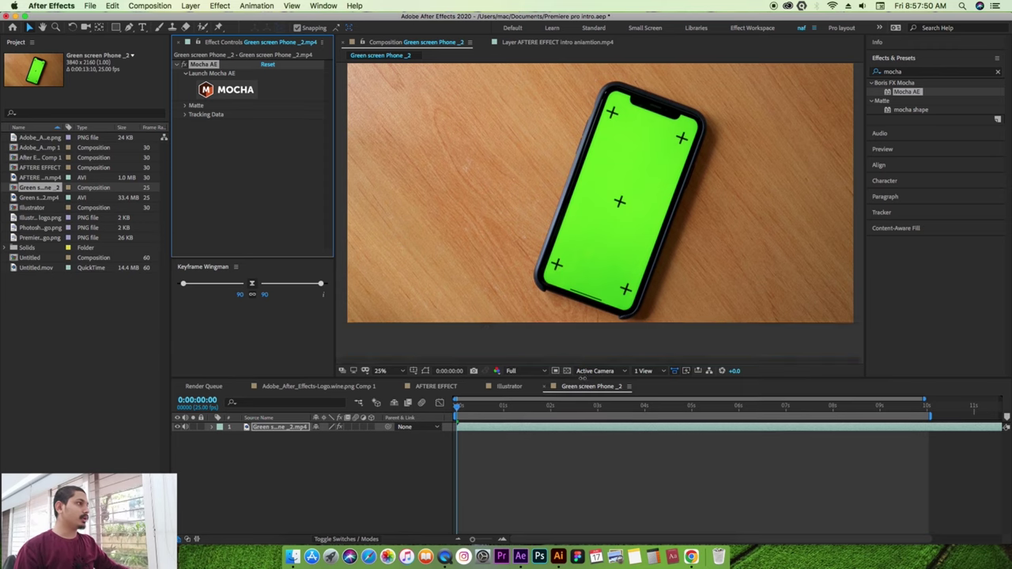
scroll(560, 288, "down", 1)
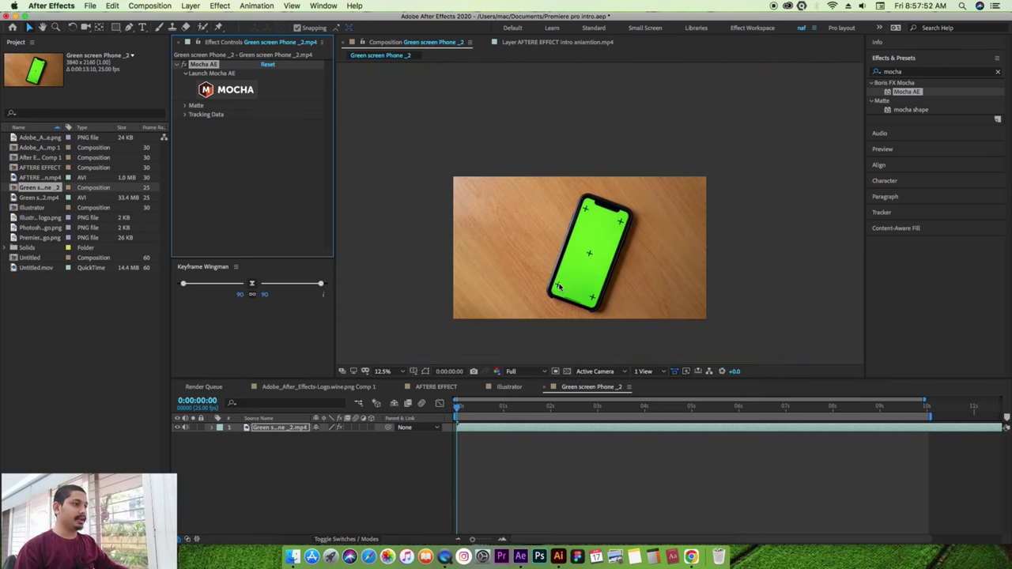
scroll(560, 288, "down", 1)
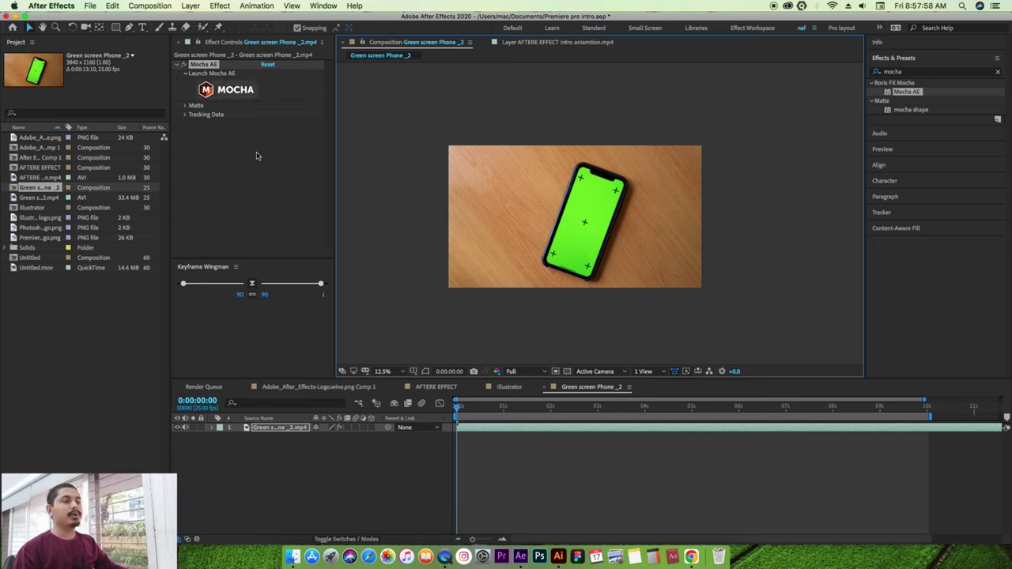
left_click(228, 92)
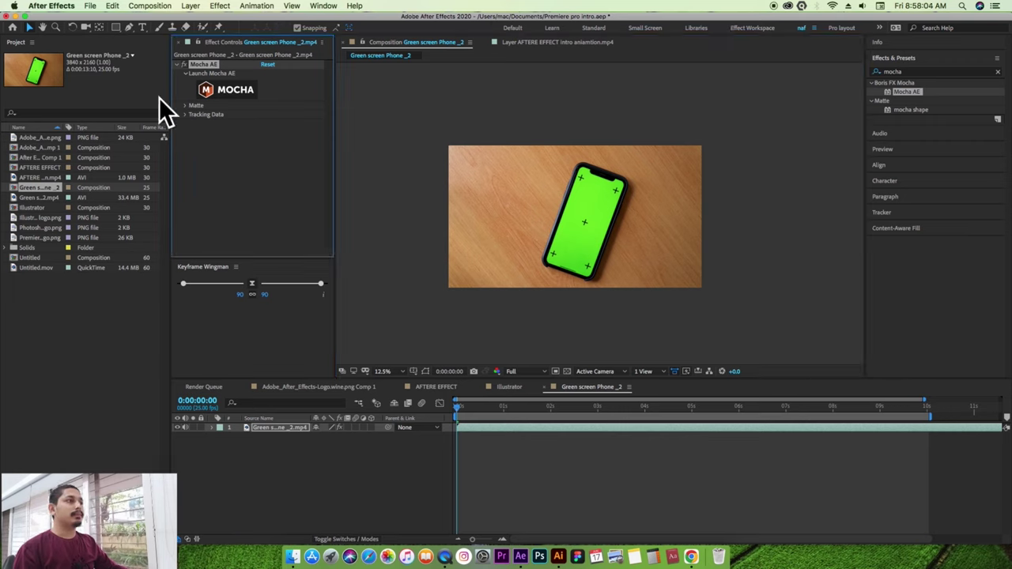
Launch Mocha AE from Effect Controls, choosing Register later and Start on the splash screen
left_click(206, 91)
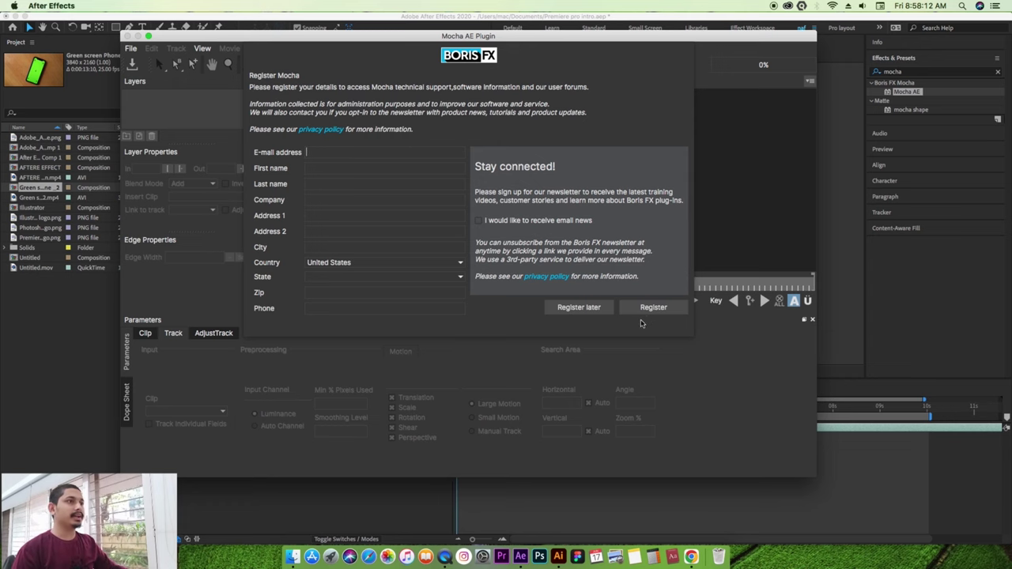
left_click(579, 307)
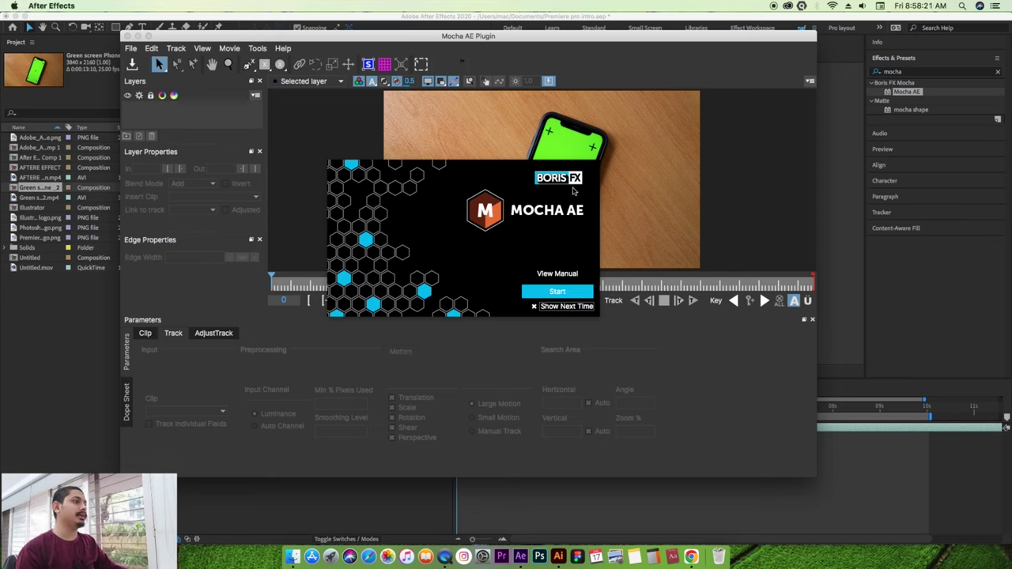
left_click(557, 292)
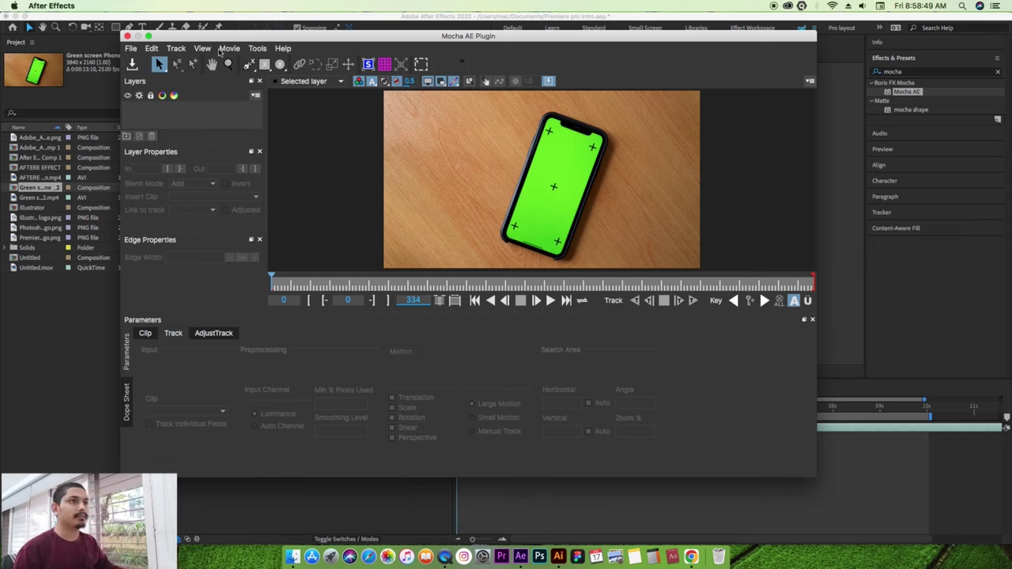
Move the Mocha AE Plugin window and stretch it across most of the screen width
left_click_drag(405, 44, 411, 69)
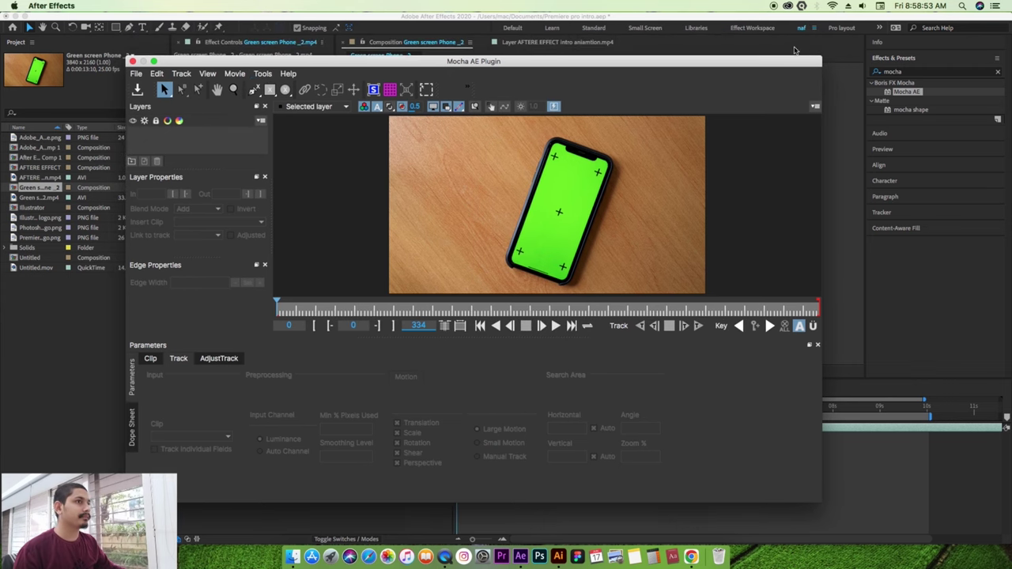
left_click_drag(841, 49, 941, 40)
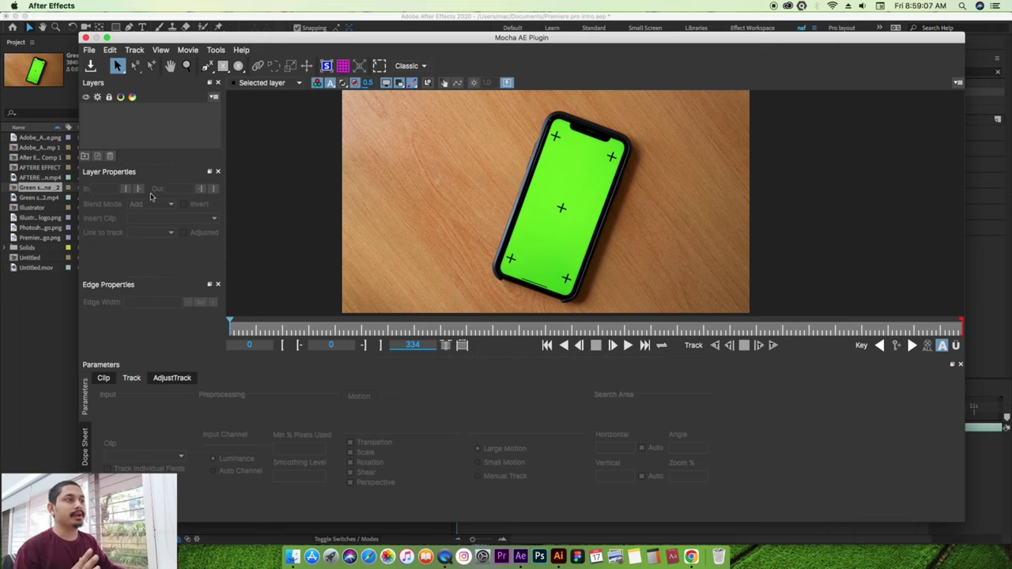
left_click(571, 198)
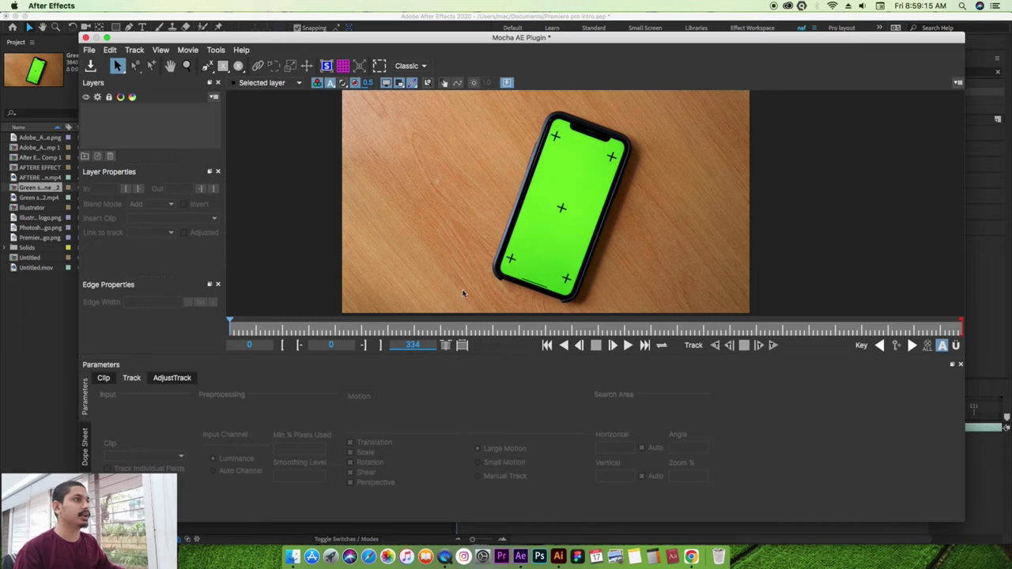
Review the Clip, Track and AdjustTrack parameter tabs, then open the workspace layout dropdown
left_click(105, 379)
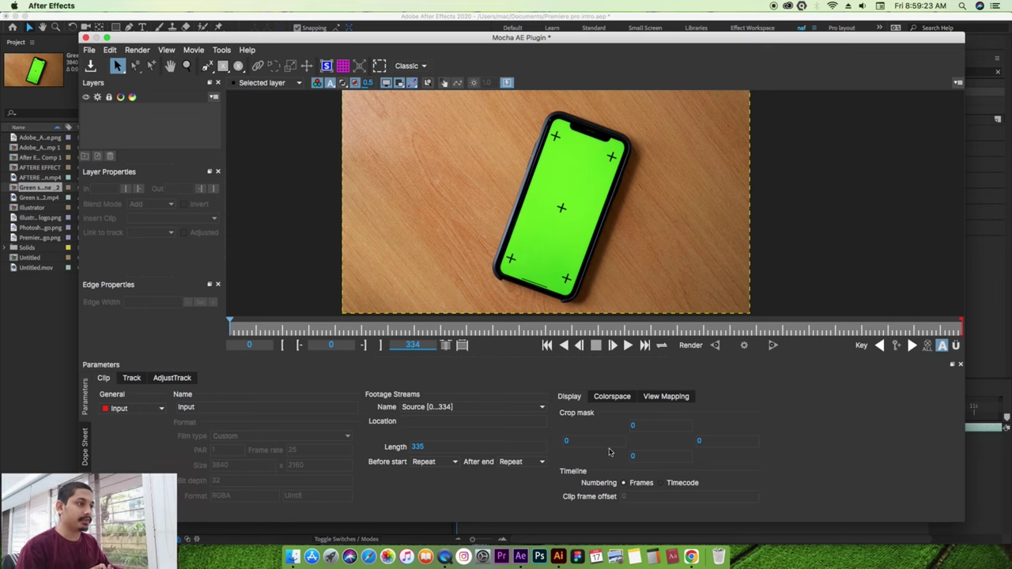
left_click(131, 378)
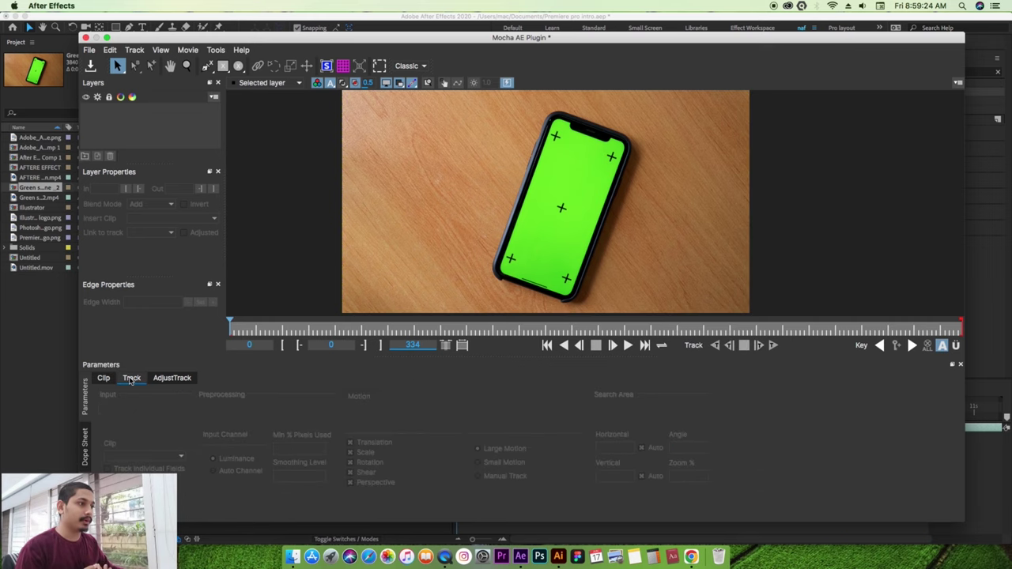
left_click(177, 379)
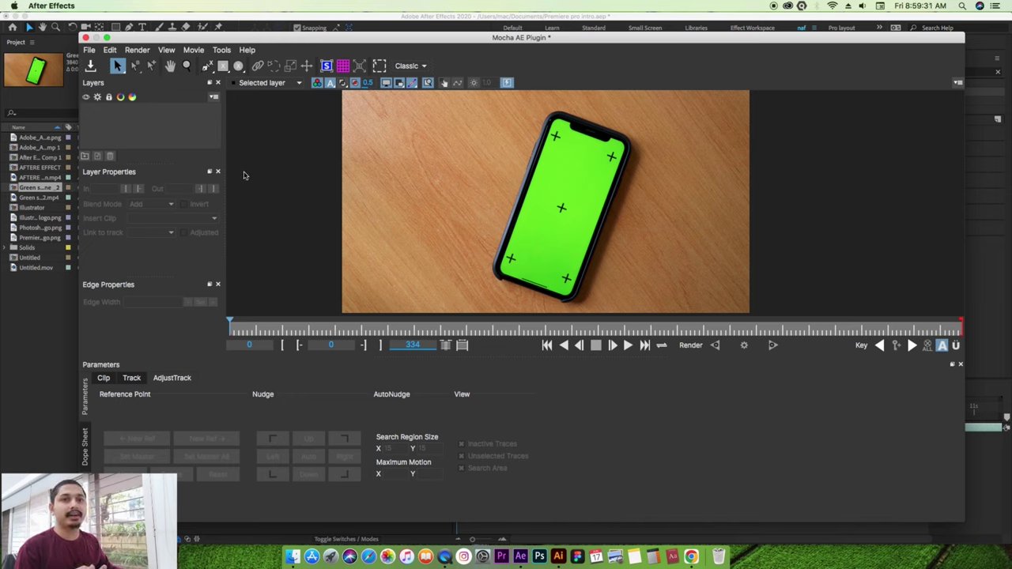
left_click(413, 69)
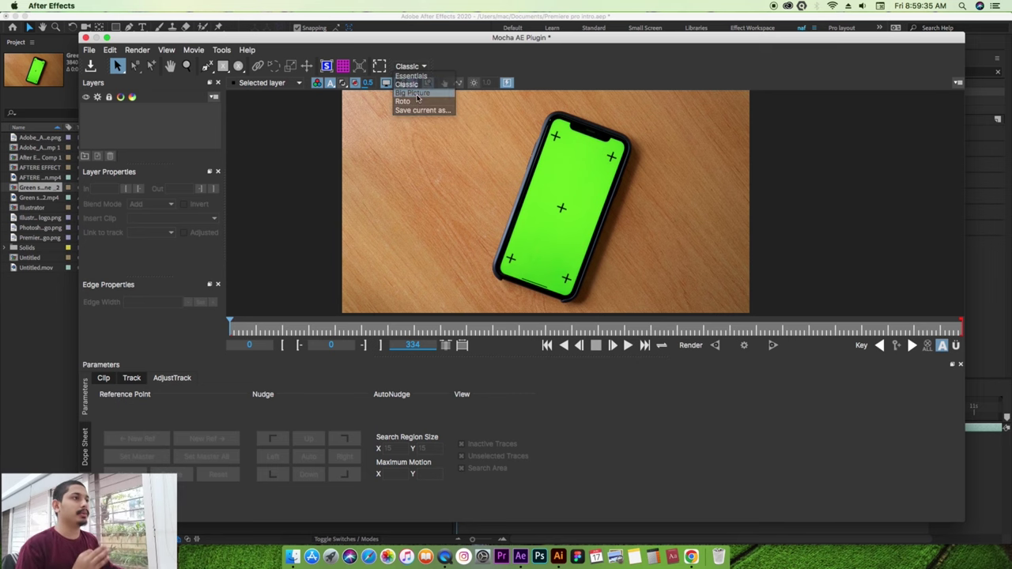
Try the Big Picture and Roto workspace layouts
left_click(417, 93)
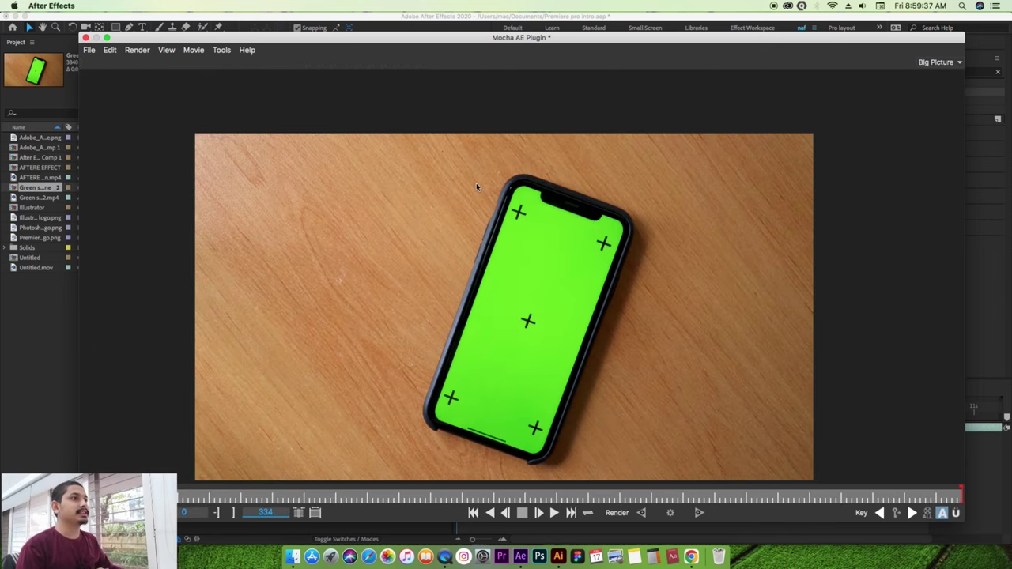
left_click(937, 62)
left_click(934, 100)
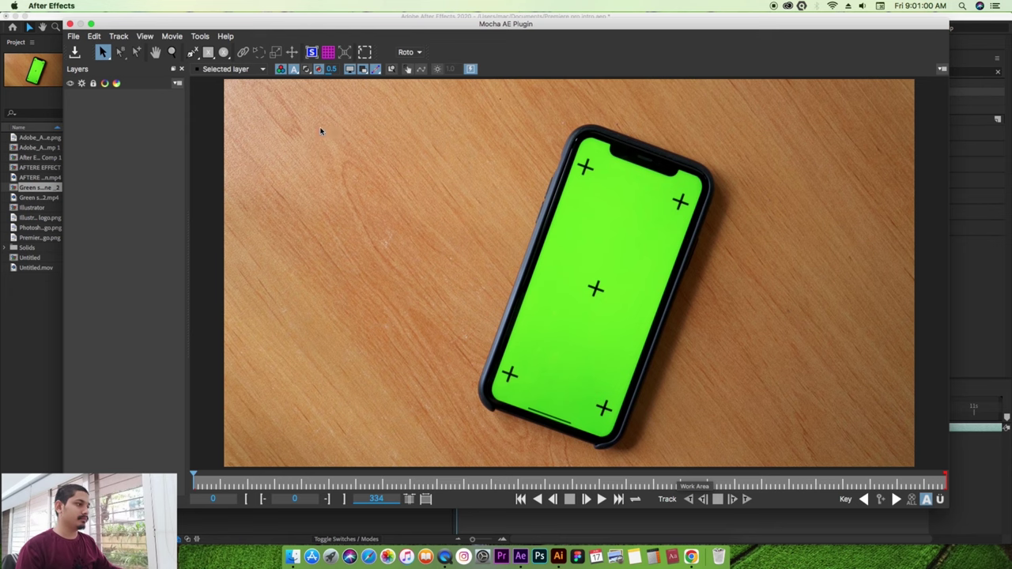
Switch the Mocha workspace back to the Classic layout
left_click(420, 53)
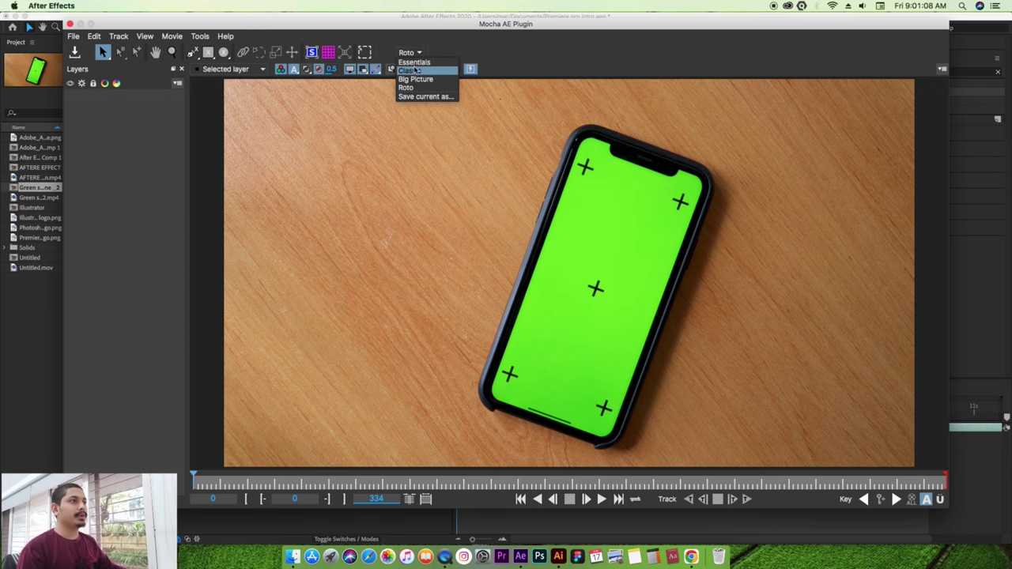
left_click(415, 61)
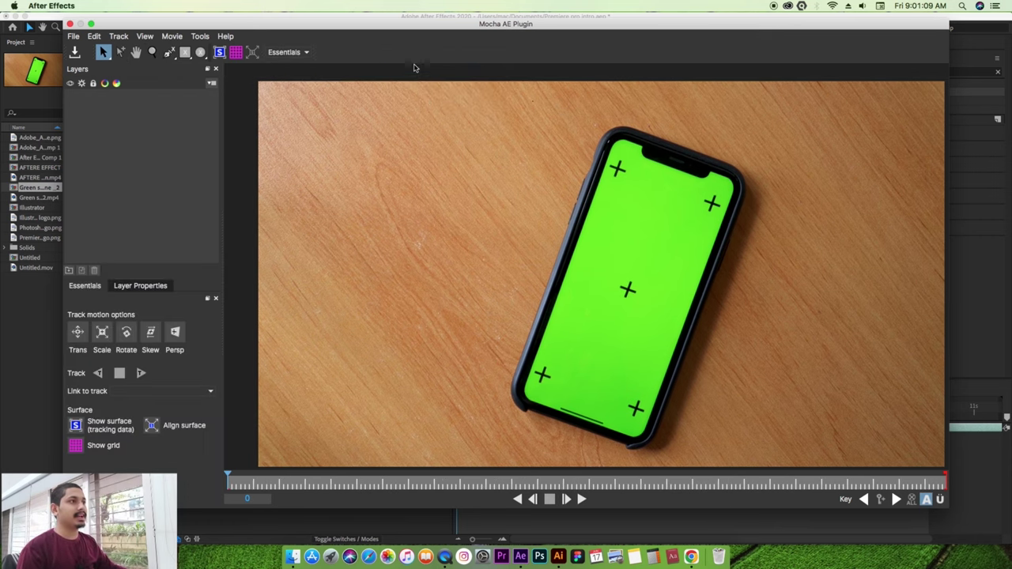
left_click(299, 54)
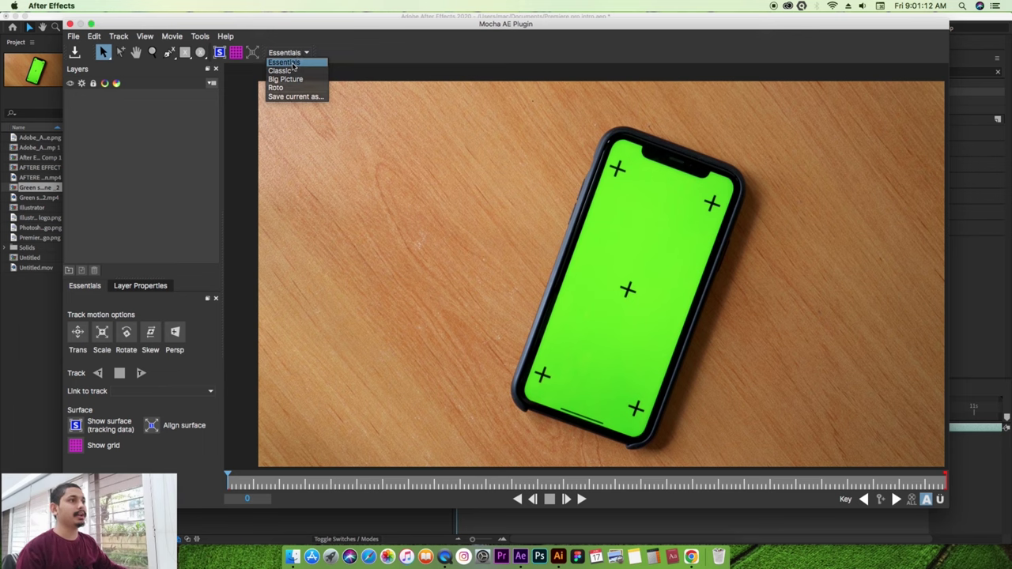
left_click(293, 63)
left_click(302, 54)
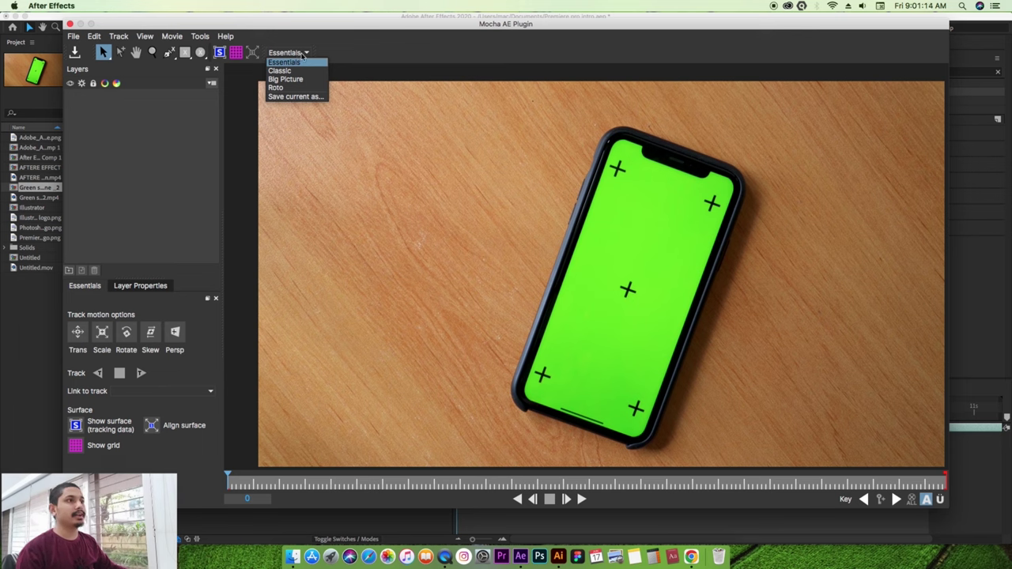
left_click(292, 63)
left_click(301, 54)
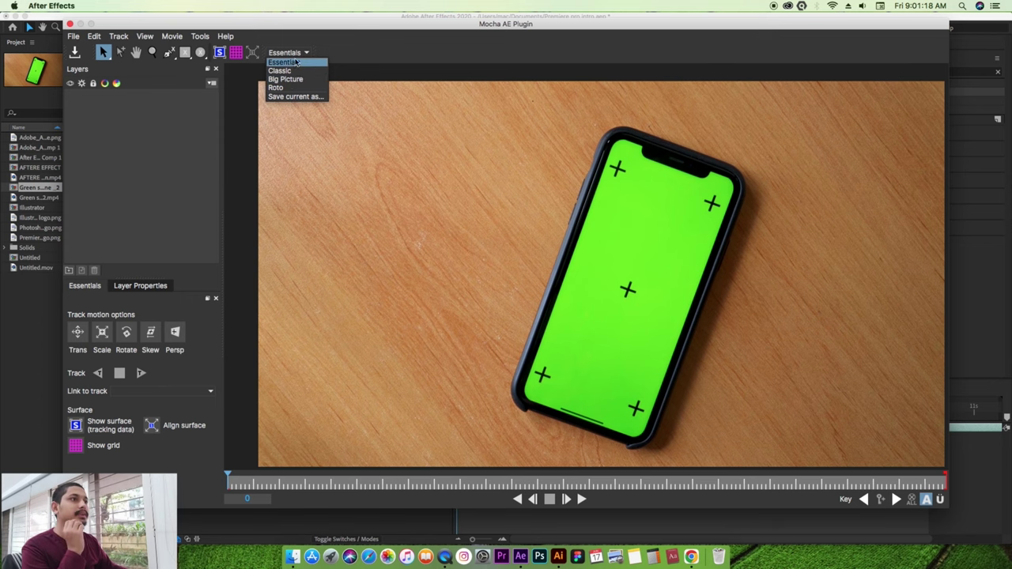
left_click(290, 73)
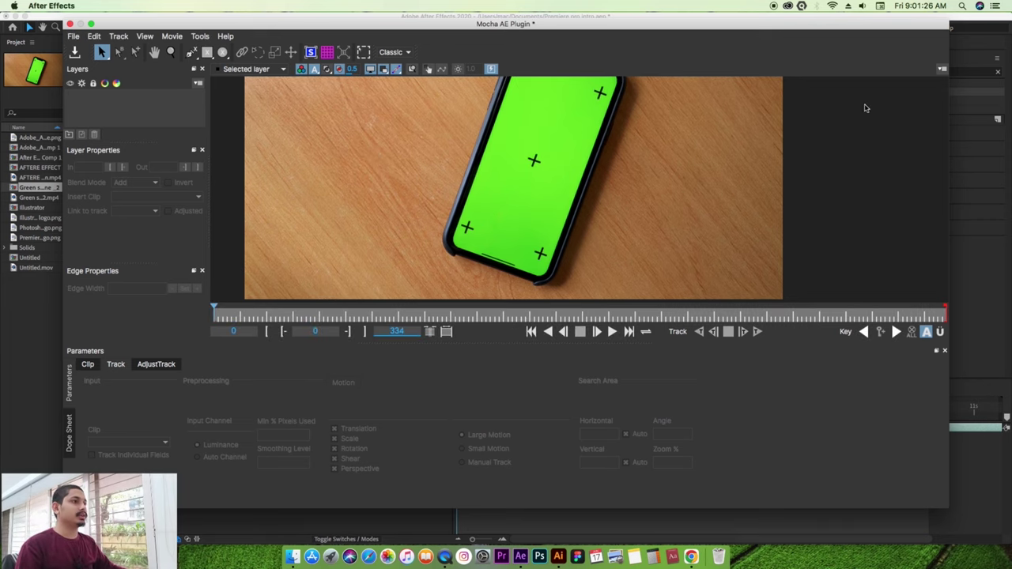
Maximise the Mocha window and play, then stop, the phone clip preview
left_click(91, 24)
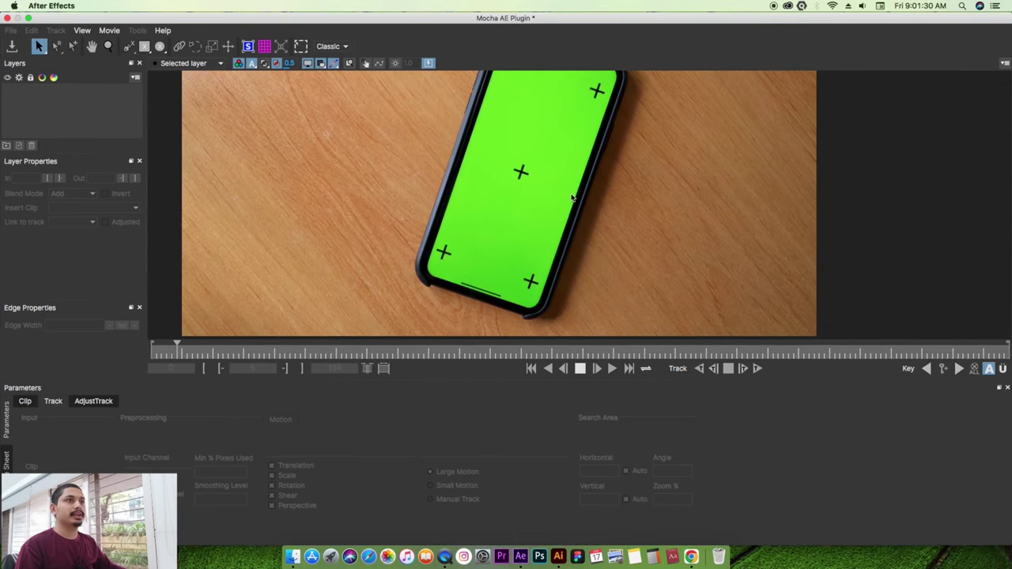
key("space")
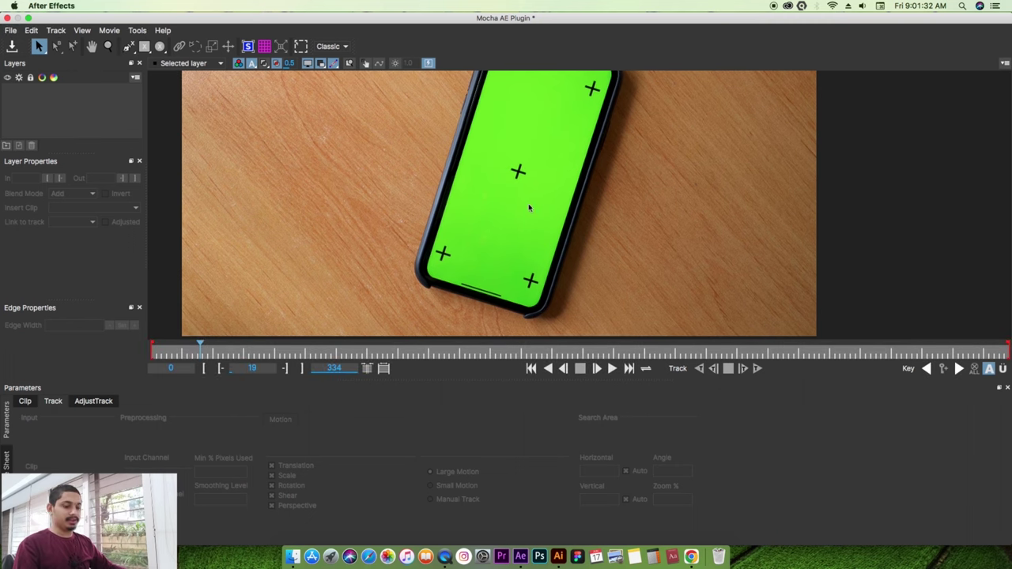
key("space")
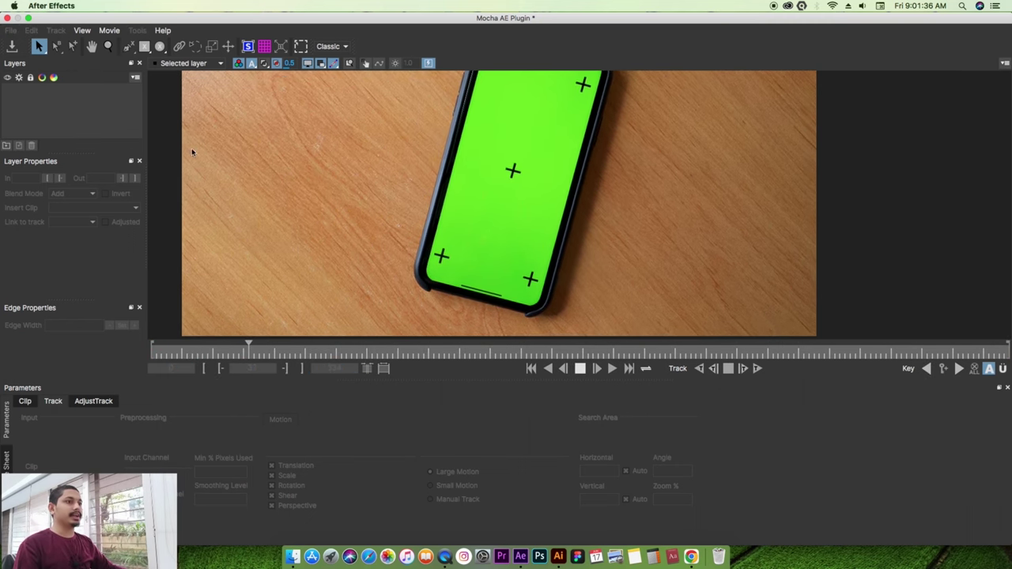
key("space")
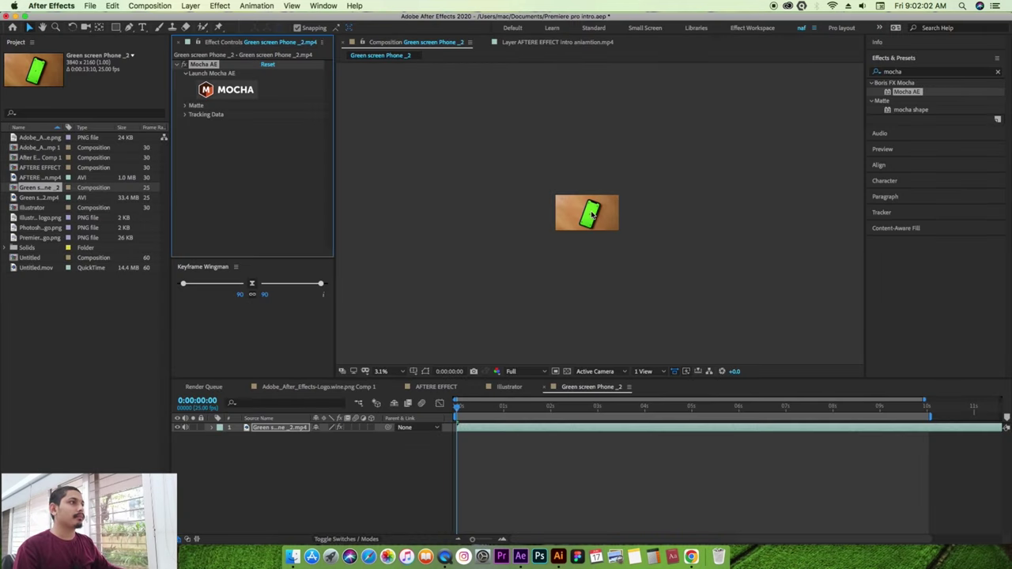
Relaunch Mocha AE on the green-screen phone clip and select the Create X-Spline Layer tool
left_click(235, 92)
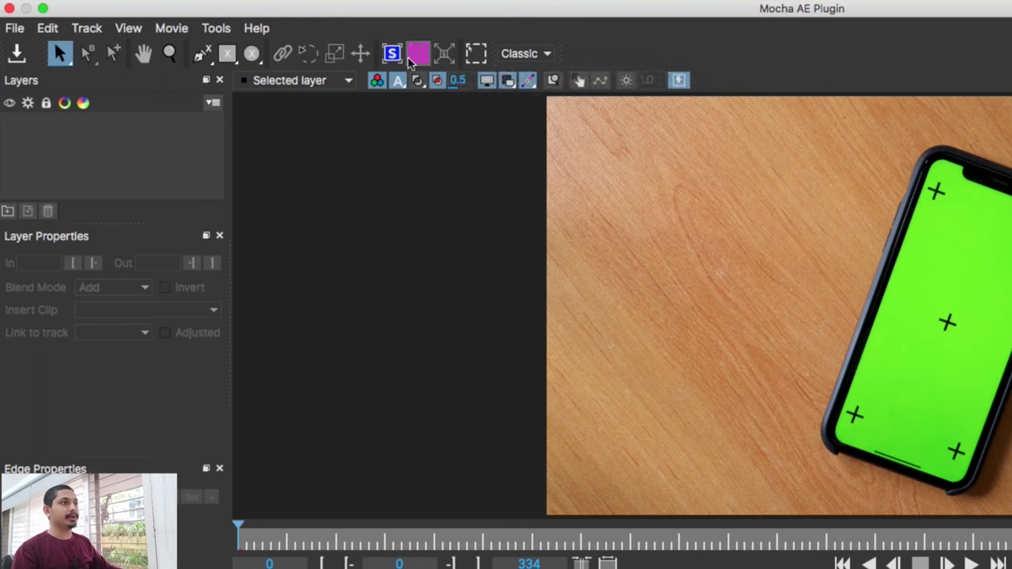
right_click(208, 68)
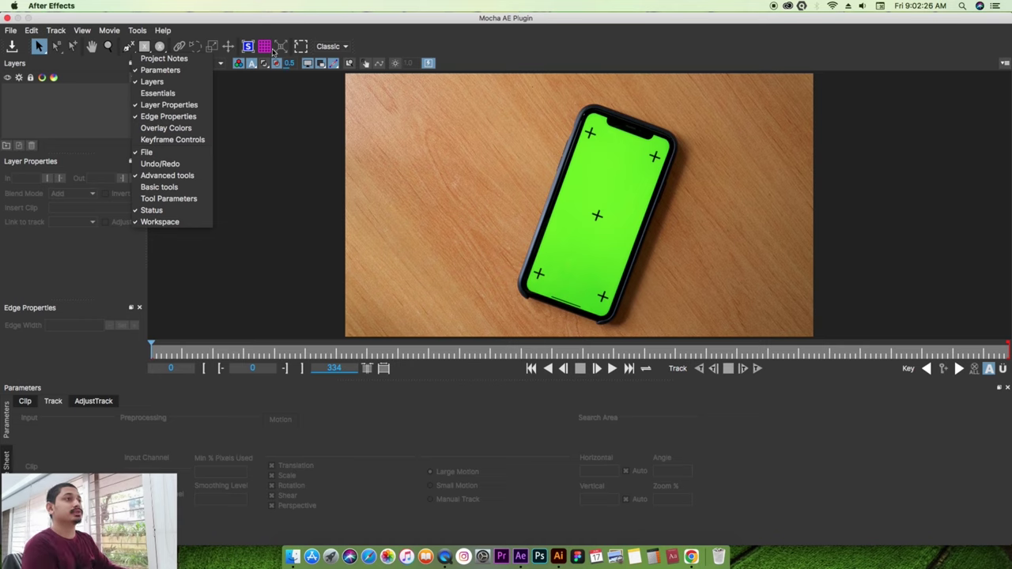
left_click(128, 49)
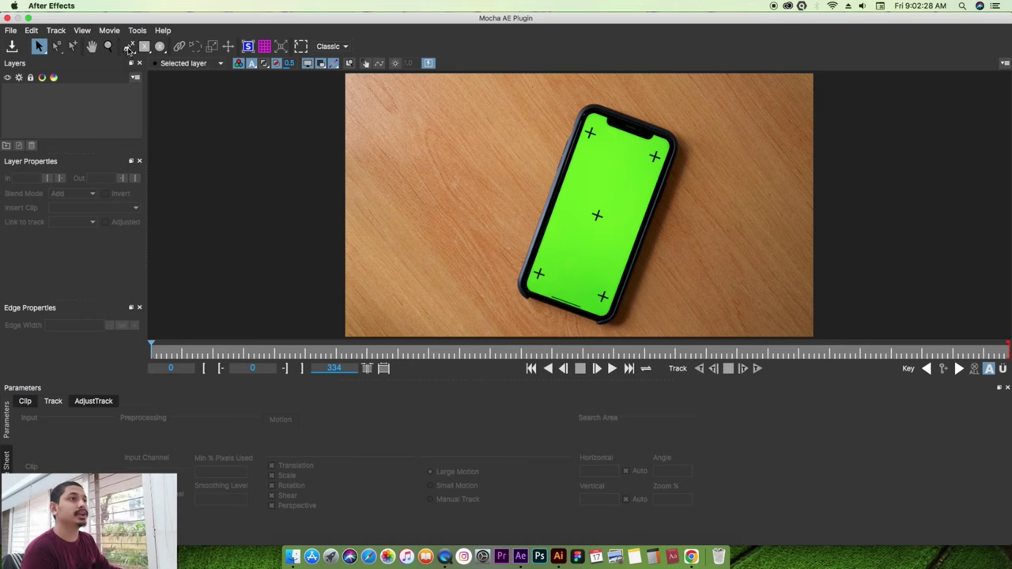
right_click(130, 51)
left_click(129, 52)
left_click(127, 47)
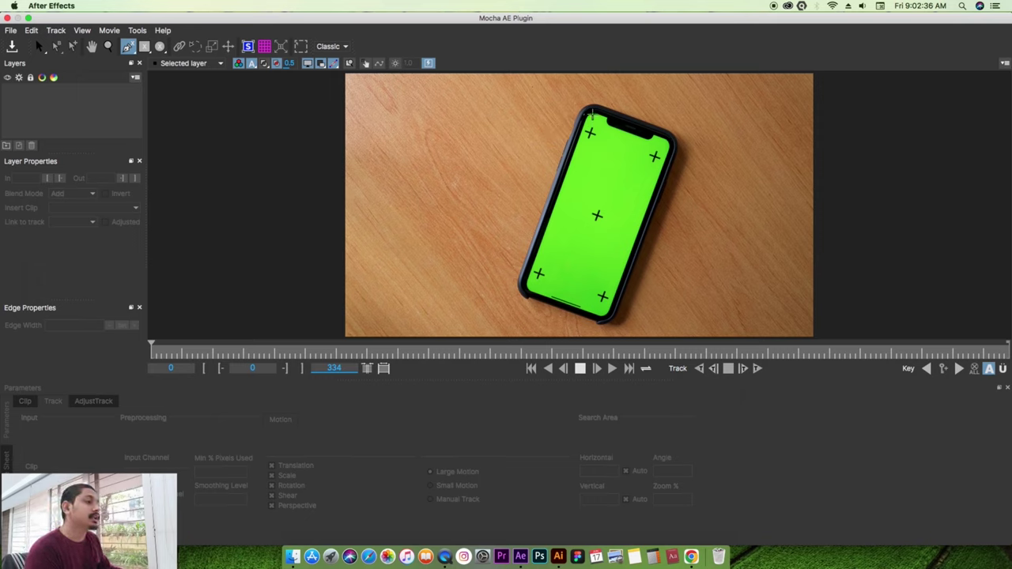
Draw a closed four-point X-spline on the phone screen's corners
left_click(592, 114)
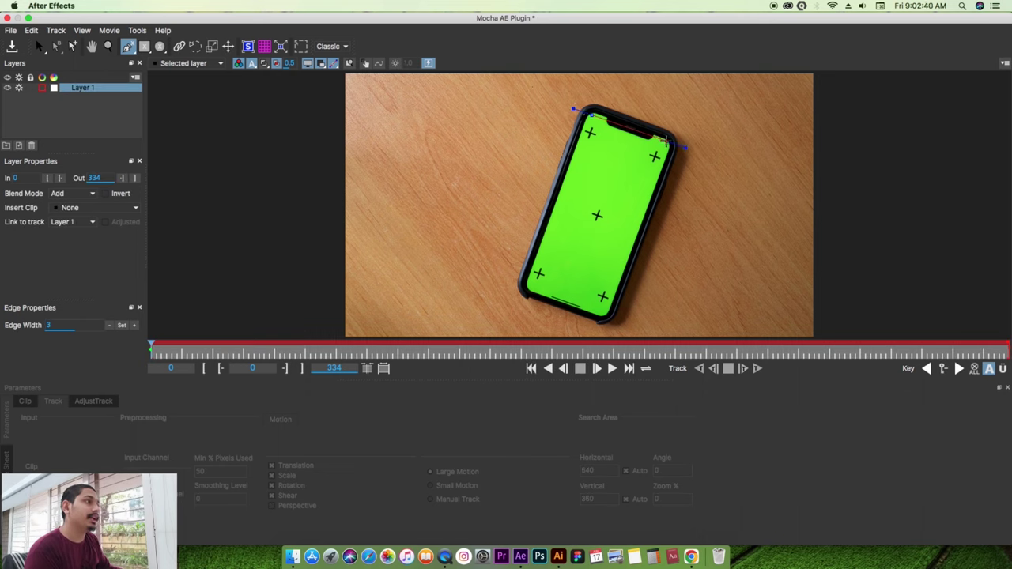
left_click(667, 141)
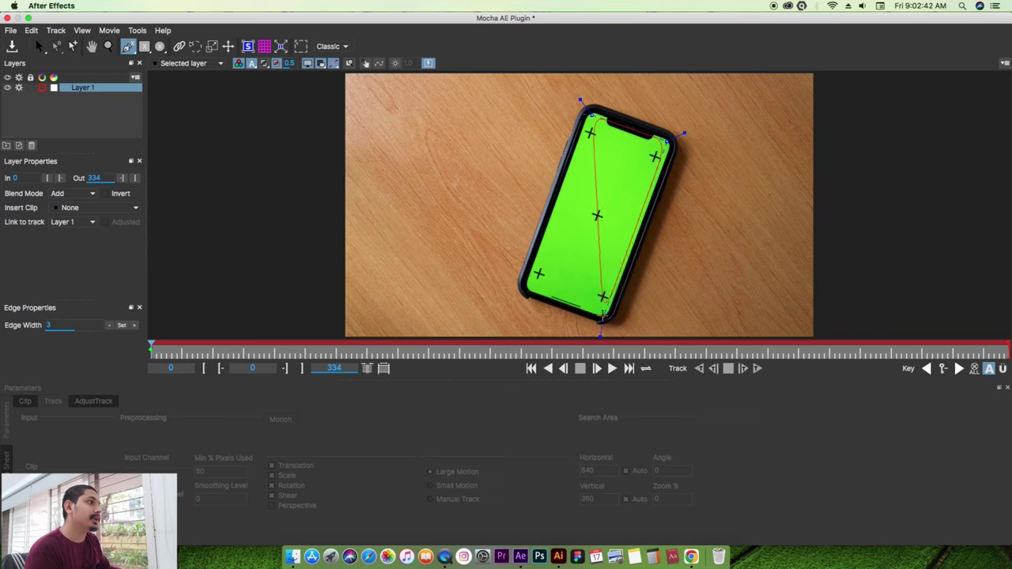
left_click(603, 314)
left_click(520, 290)
right_click(520, 289)
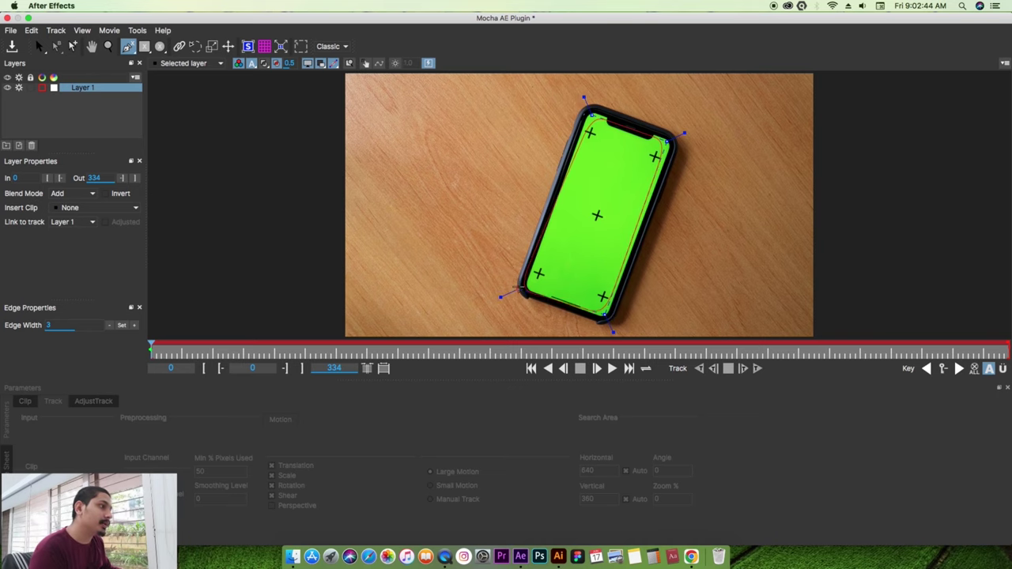
Adjust the bottom-left point and top-left curve so the spline fits the screen edges
left_click_drag(520, 289, 523, 291)
left_click(576, 141)
left_click_drag(587, 120, 334, 72)
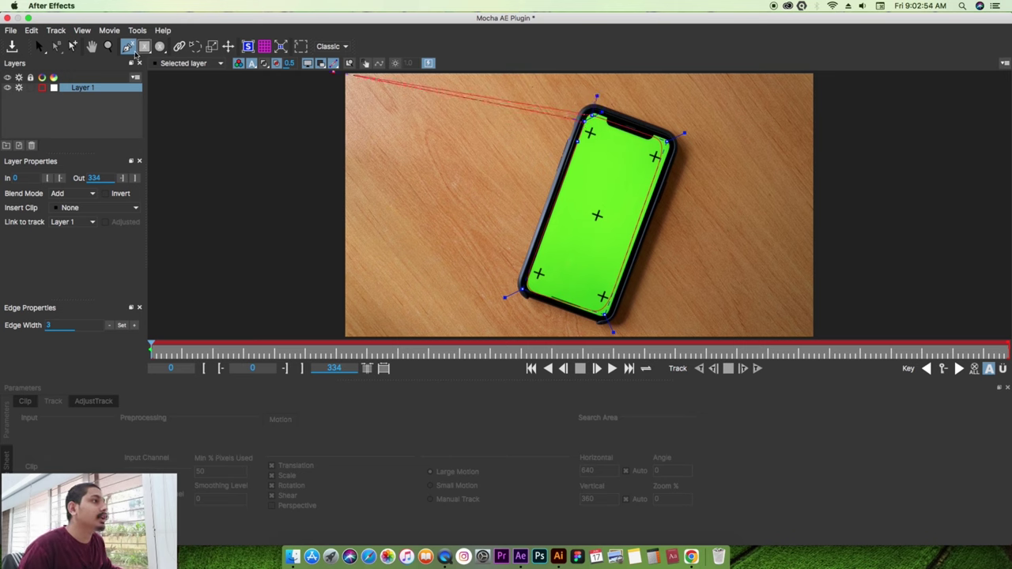
left_click(38, 47)
key("super+z")
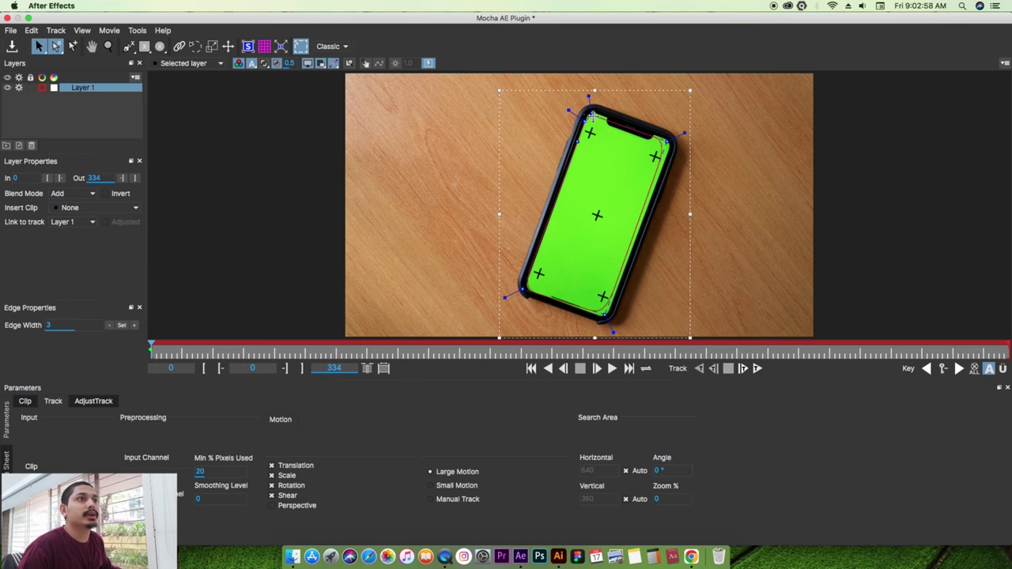
Drag the top-left, top-right, bottom and left spline points precisely onto the screen corners
left_click_drag(591, 115, 590, 110)
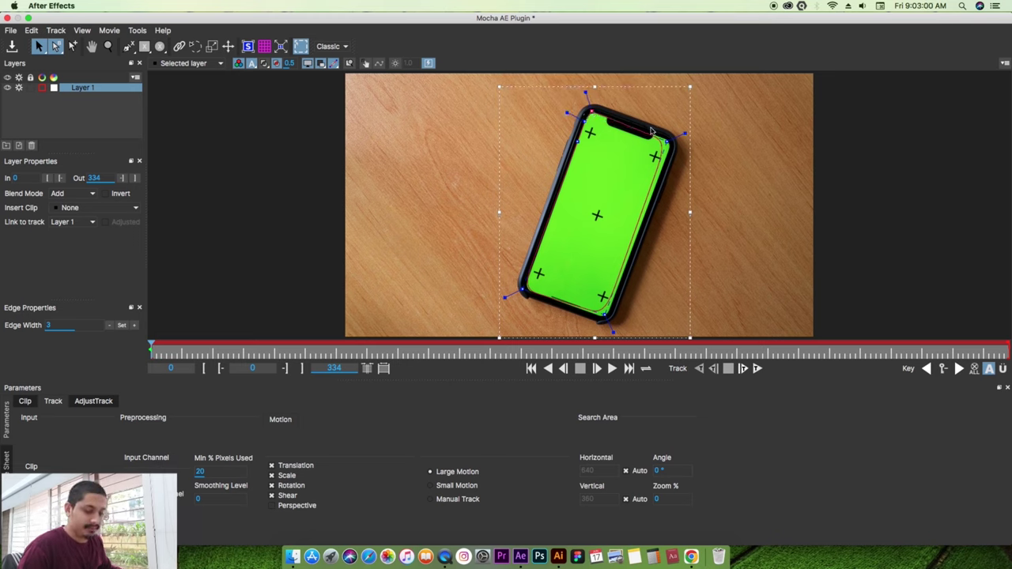
left_click_drag(668, 140, 673, 139)
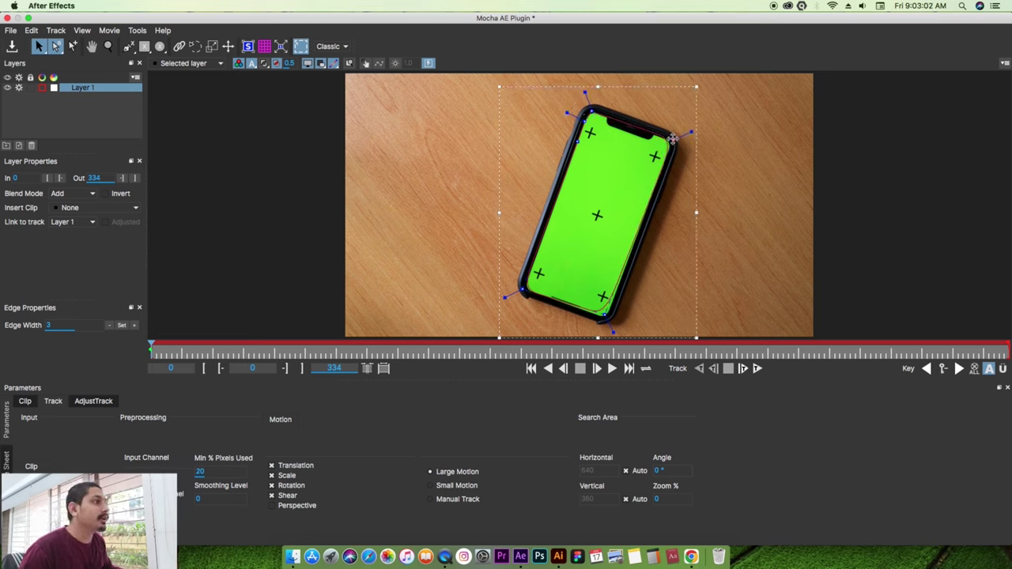
left_click_drag(607, 317, 609, 319)
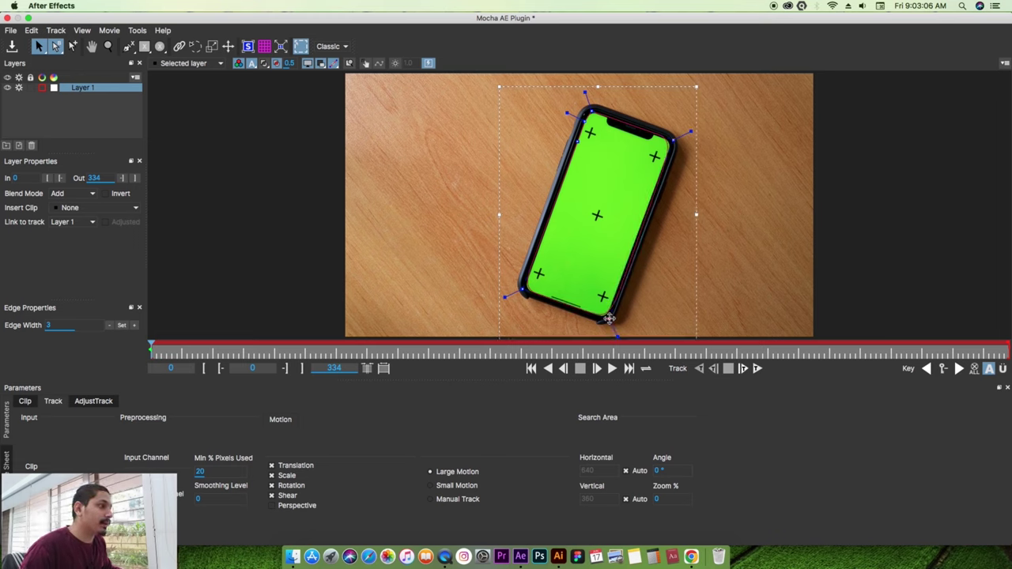
left_click_drag(523, 289, 524, 290)
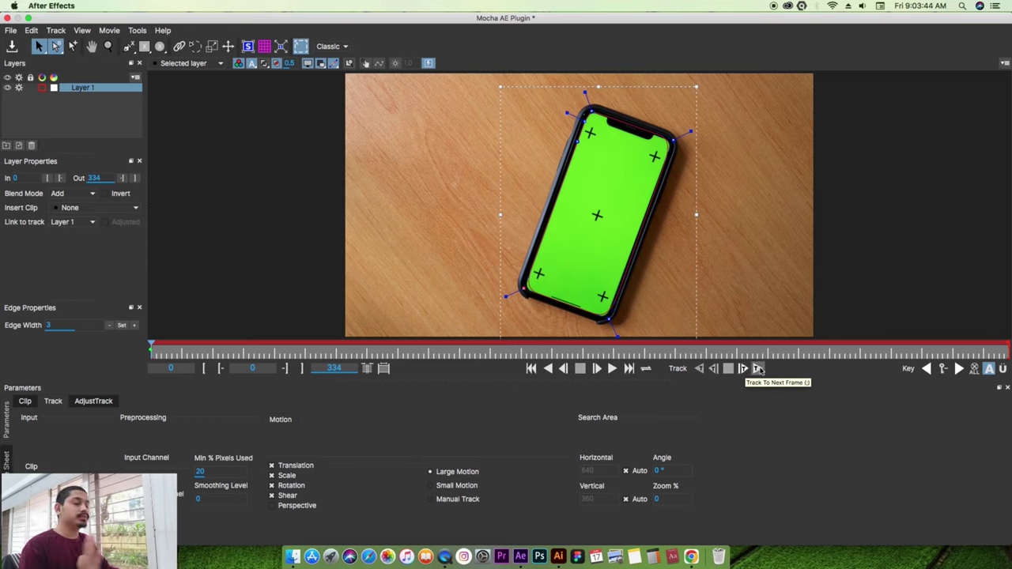
Track Layer 1 forward from frame 0 through the phone clip
left_click(757, 369)
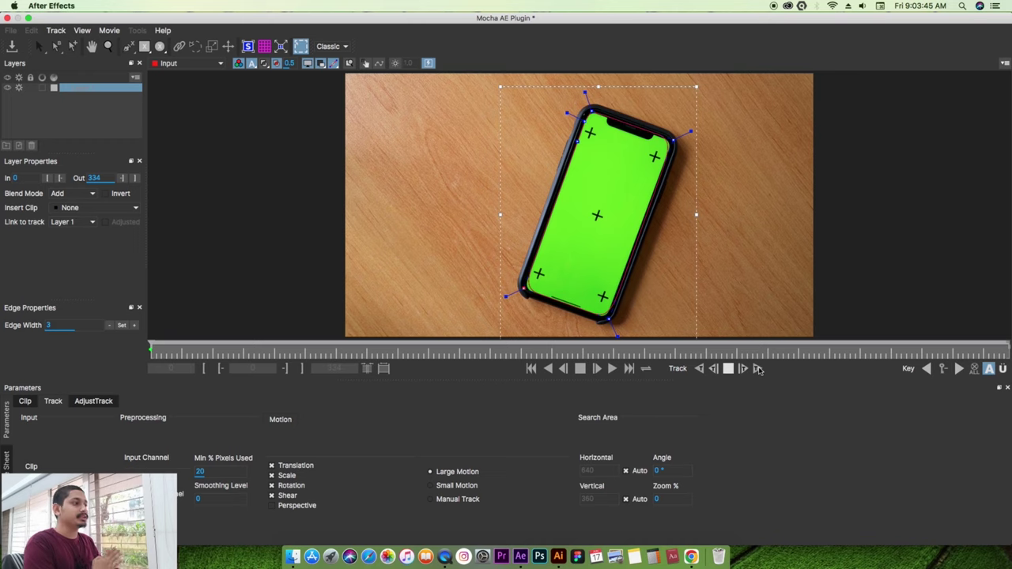